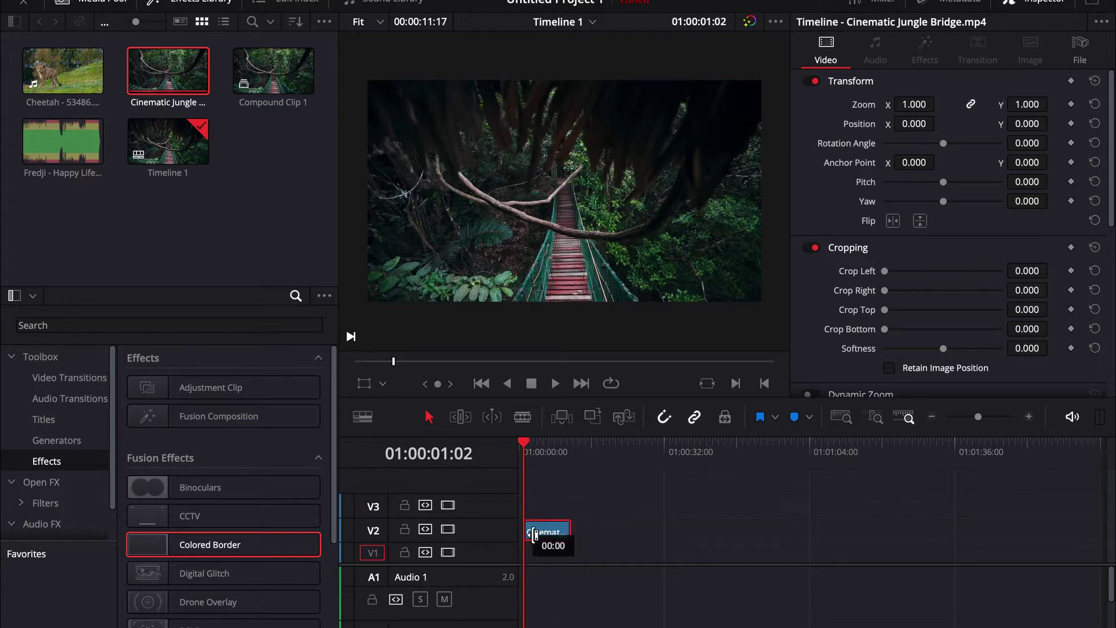
- Show the Titles category in the Effects Library
left_click(63, 419)
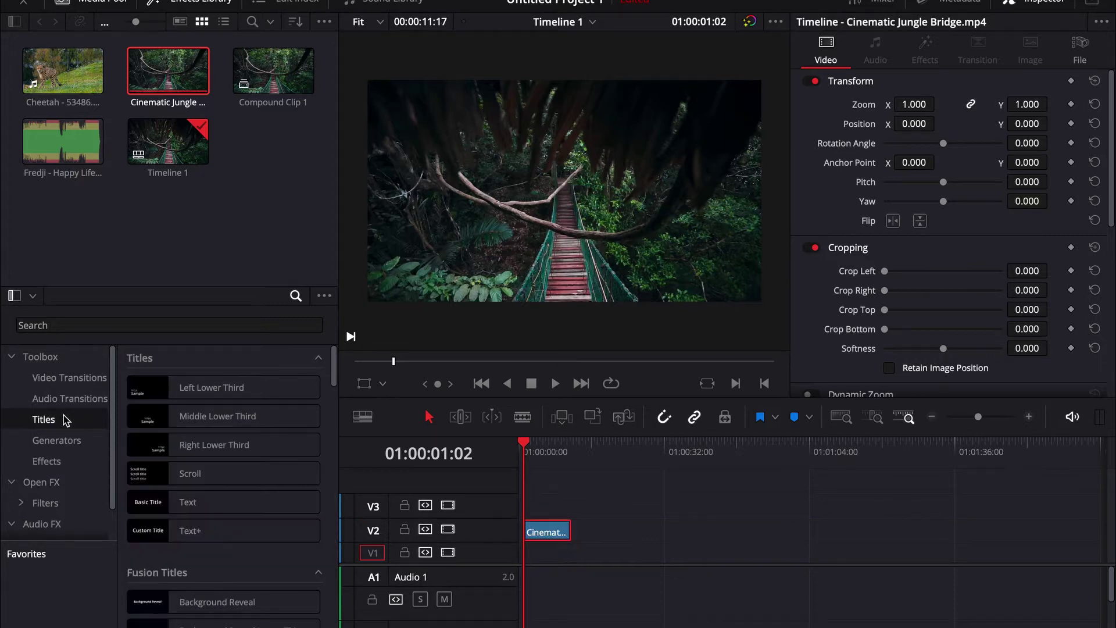
- Add the plain Text title to track V1 beside the jungle clip
left_click(214, 500)
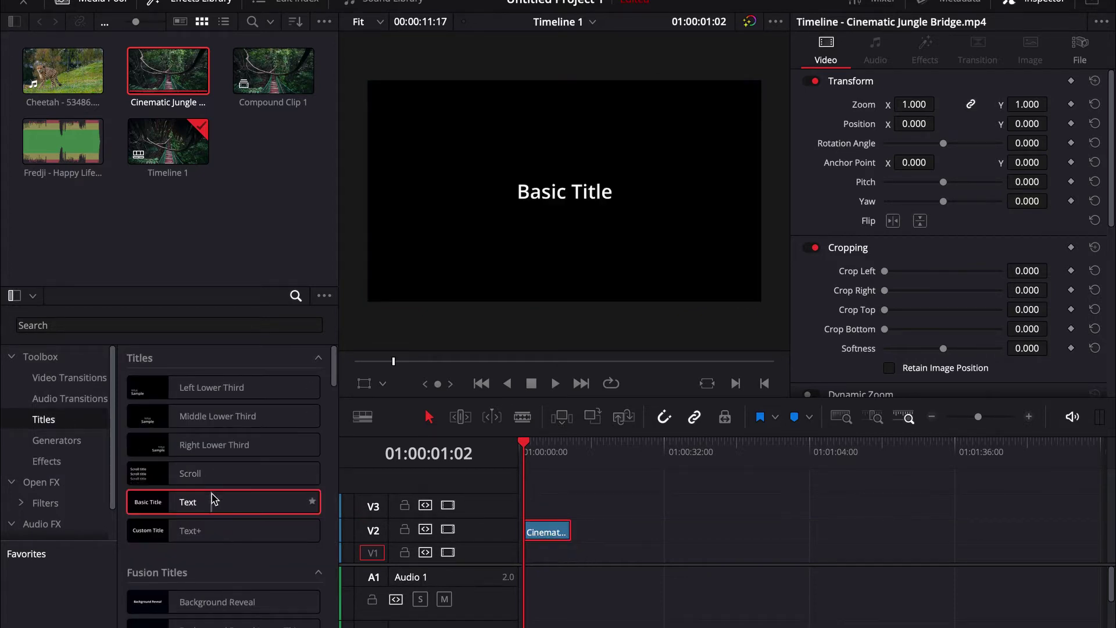
left_click_drag(249, 501, 569, 554)
left_click(587, 456)
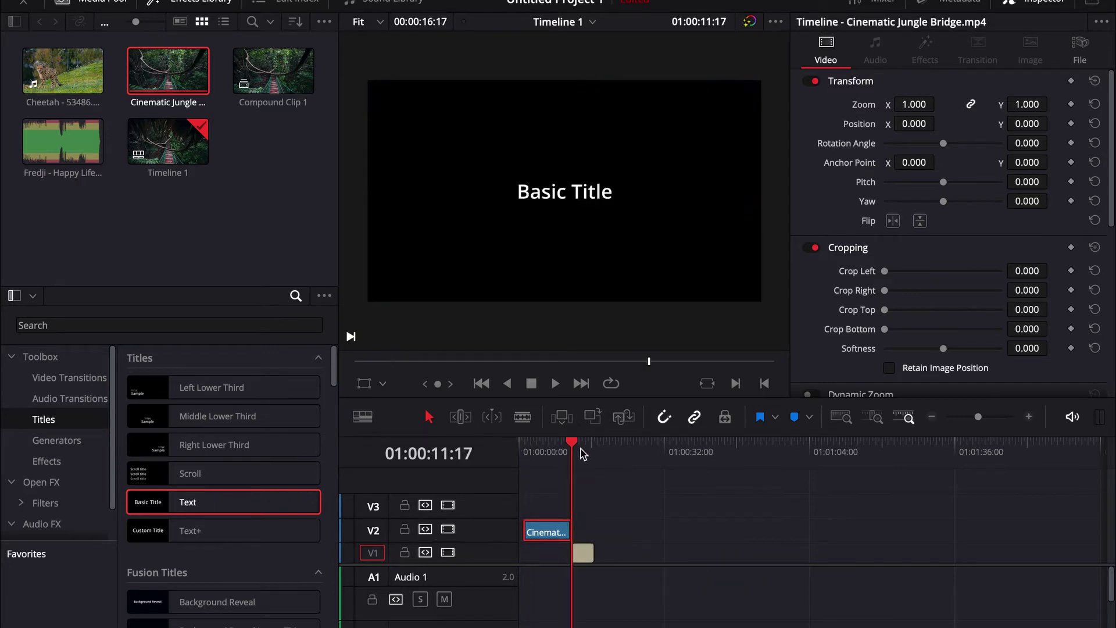
left_click(584, 555)
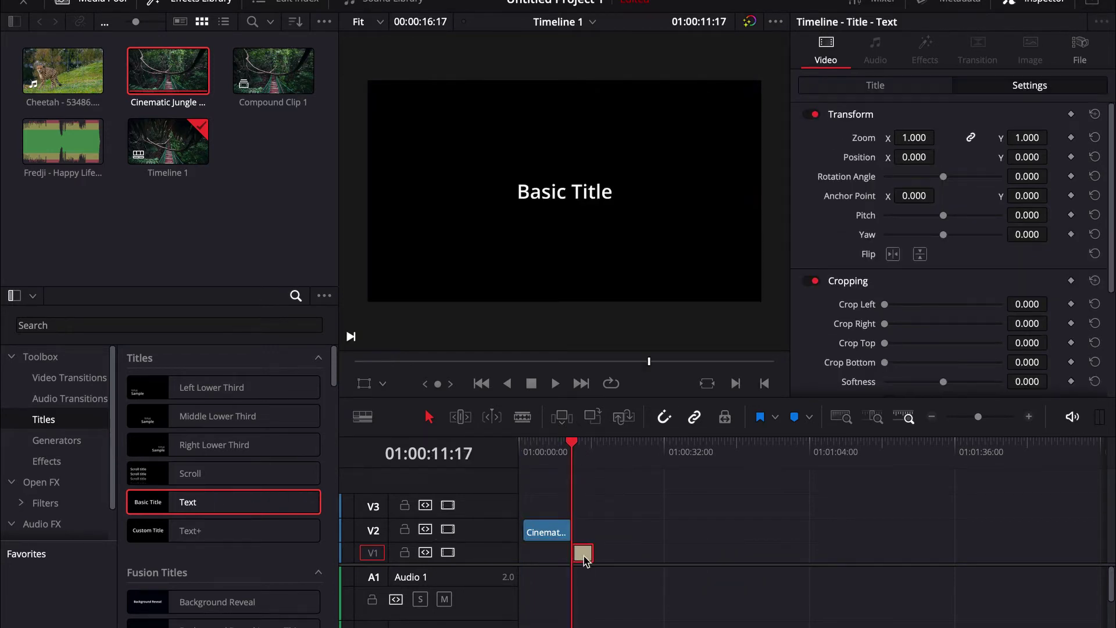
- Change the title text to 'Masking Effects' in the Coby Daila font
left_click(919, 86)
left_click_drag(888, 153, 619, 81)
key("BackSpace")
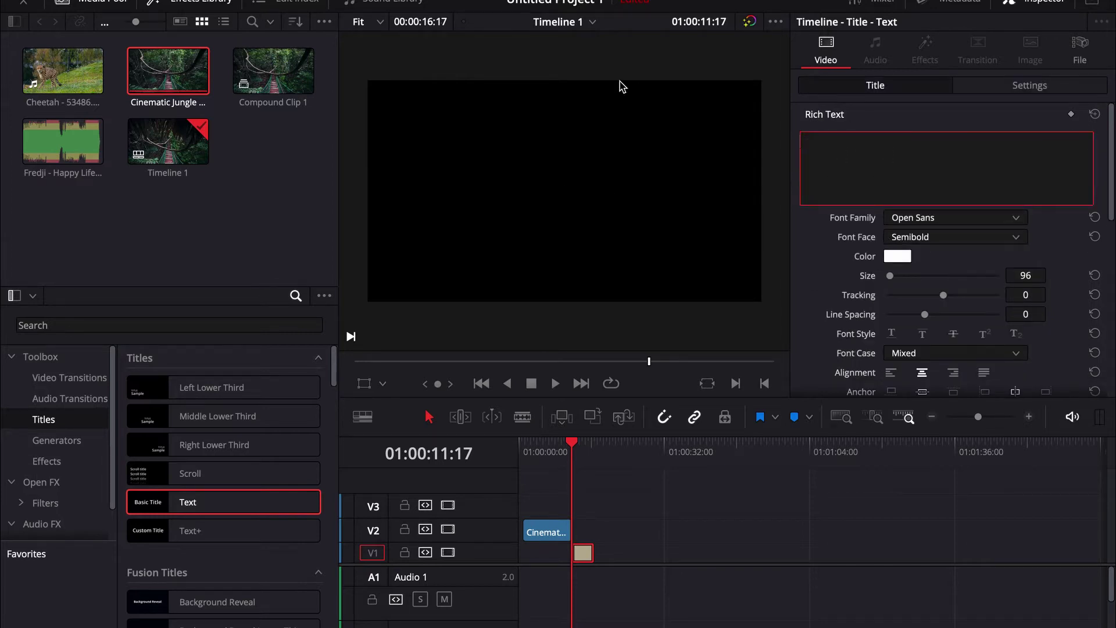
type("Maskin")
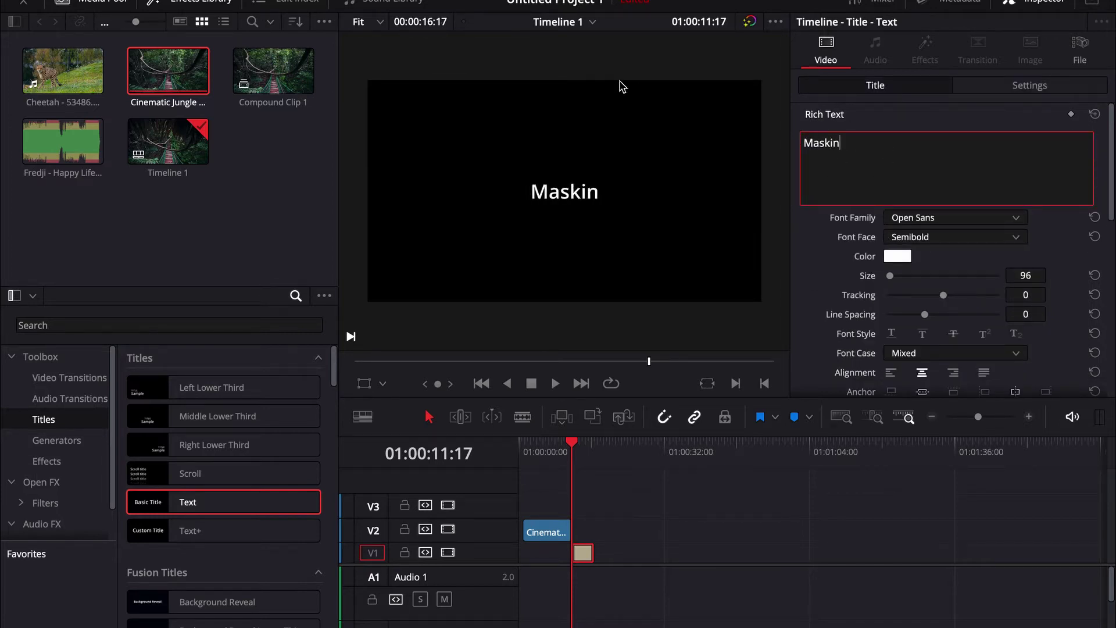
type("g Effects")
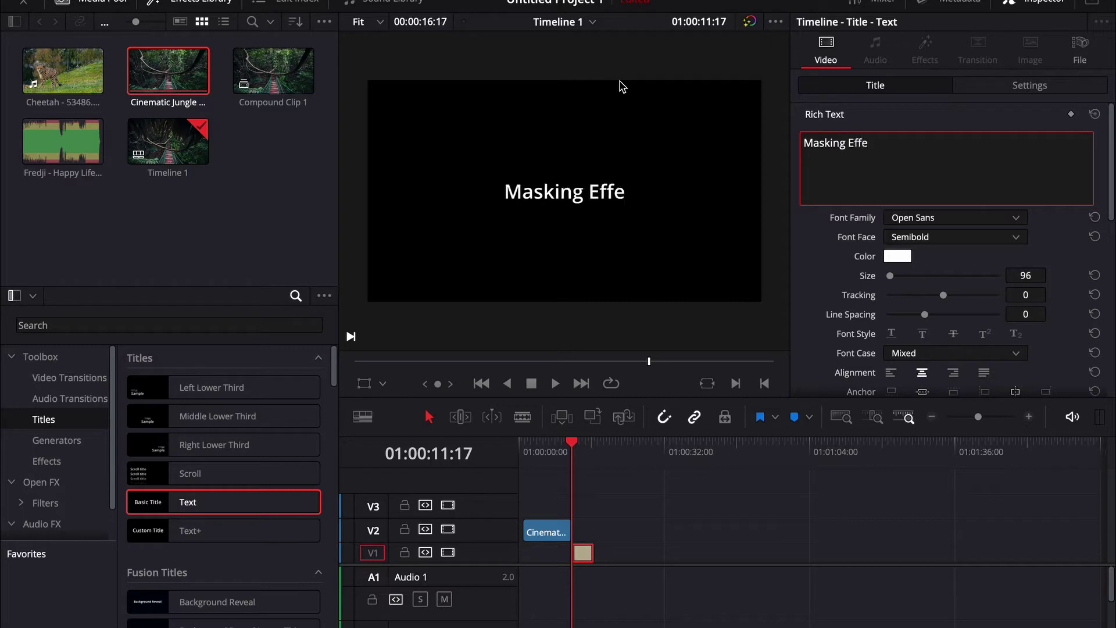
left_click(934, 218)
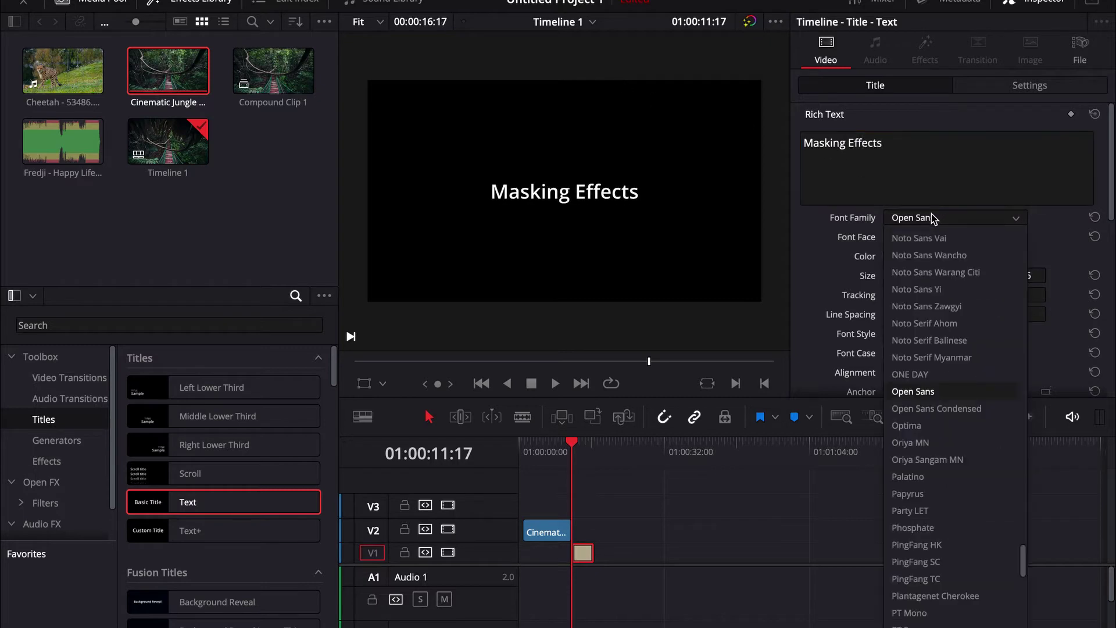
left_click(932, 218)
left_click(932, 218)
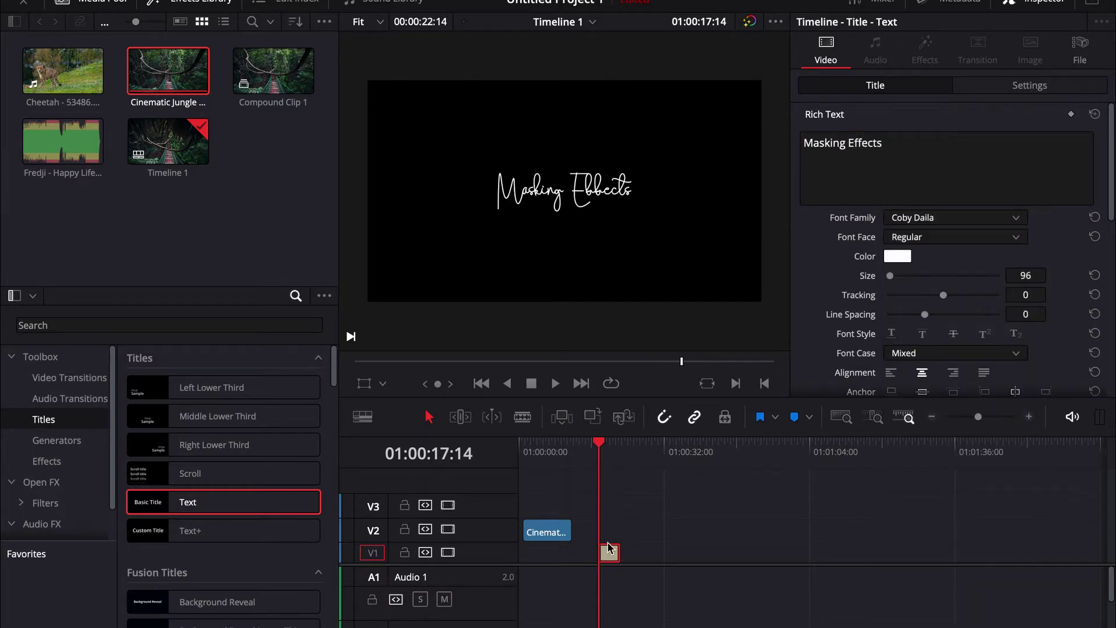
- Put the playhead near the clip start and open the V2 jungle clip on the Color page
left_click(552, 458)
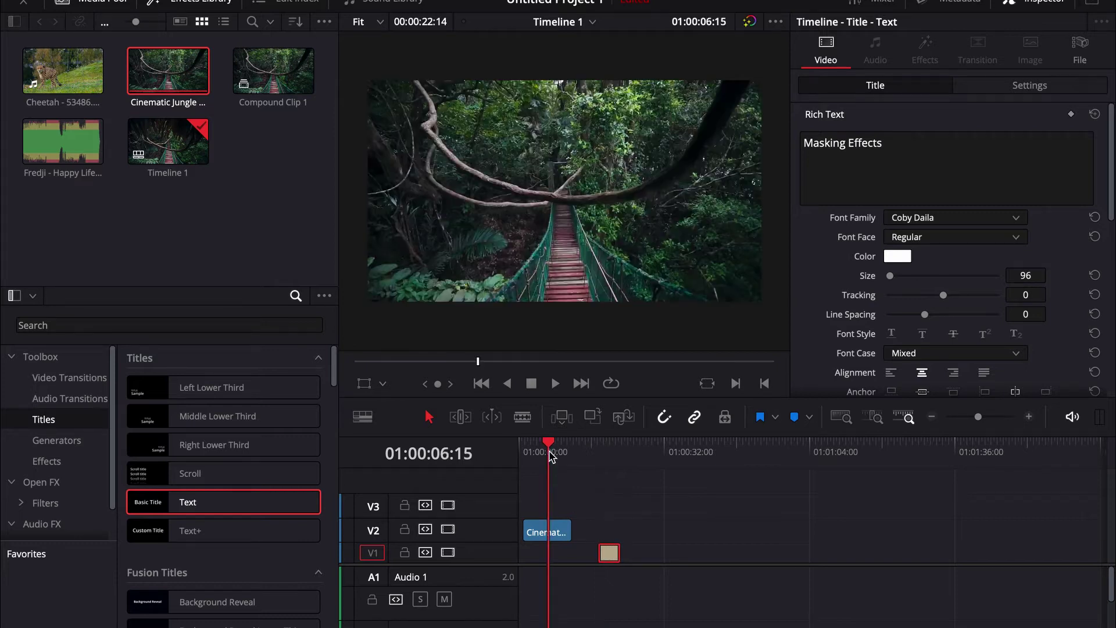
left_click(539, 444)
left_click_drag(539, 445, 525, 446)
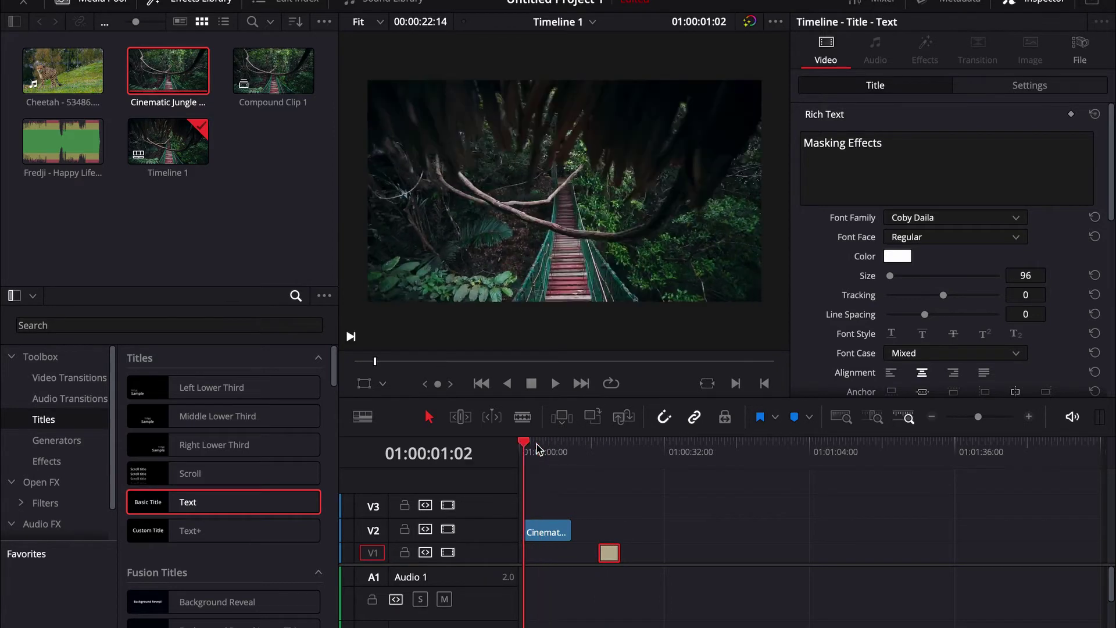
left_click(544, 532)
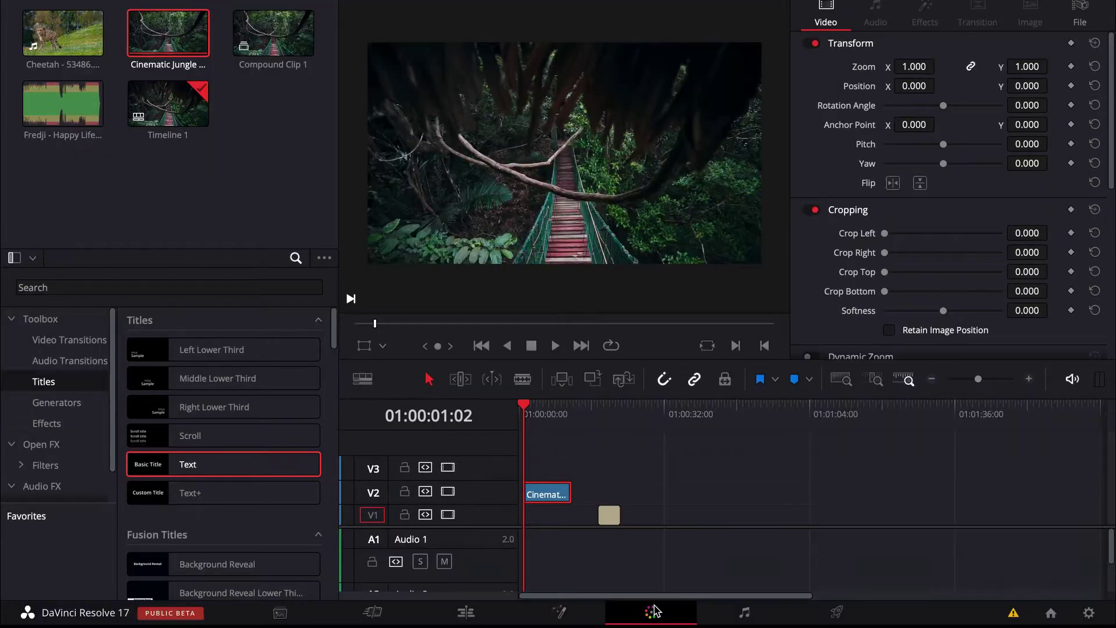
left_click(652, 608)
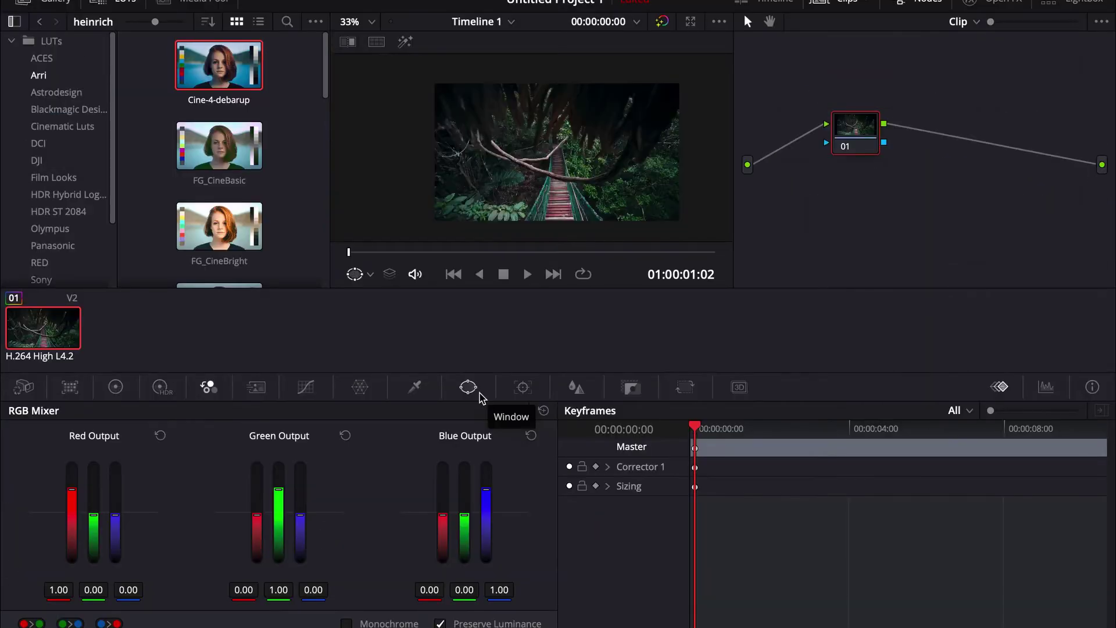
- Choose the Curve window tool from the Window palette and zoom the viewer
left_click(469, 387)
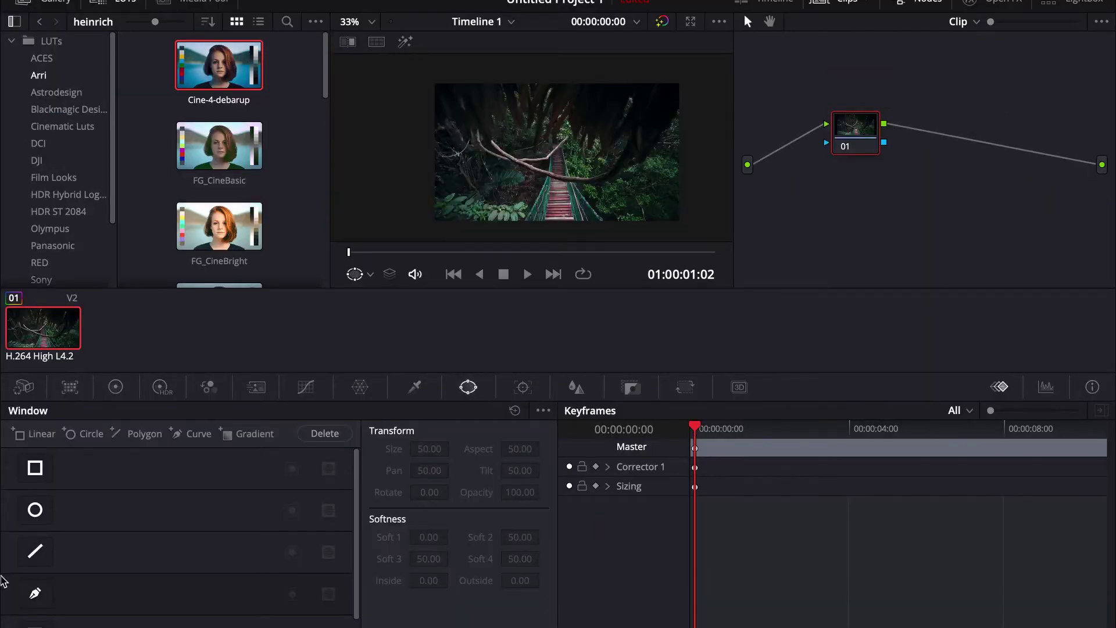
left_click(45, 592)
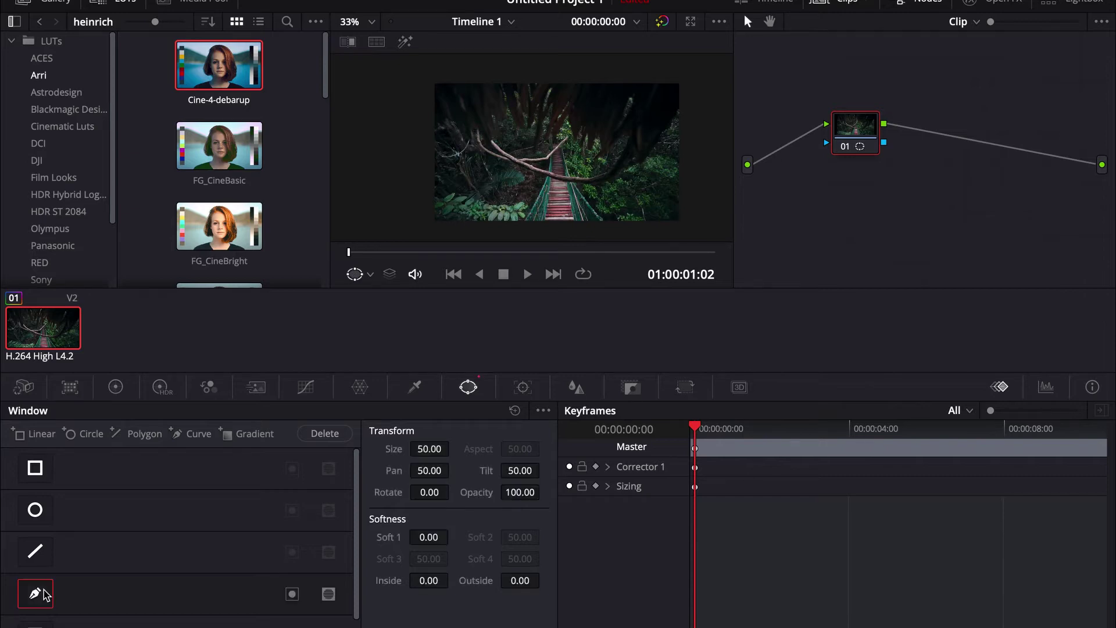
scroll(417, 168, "up", 4)
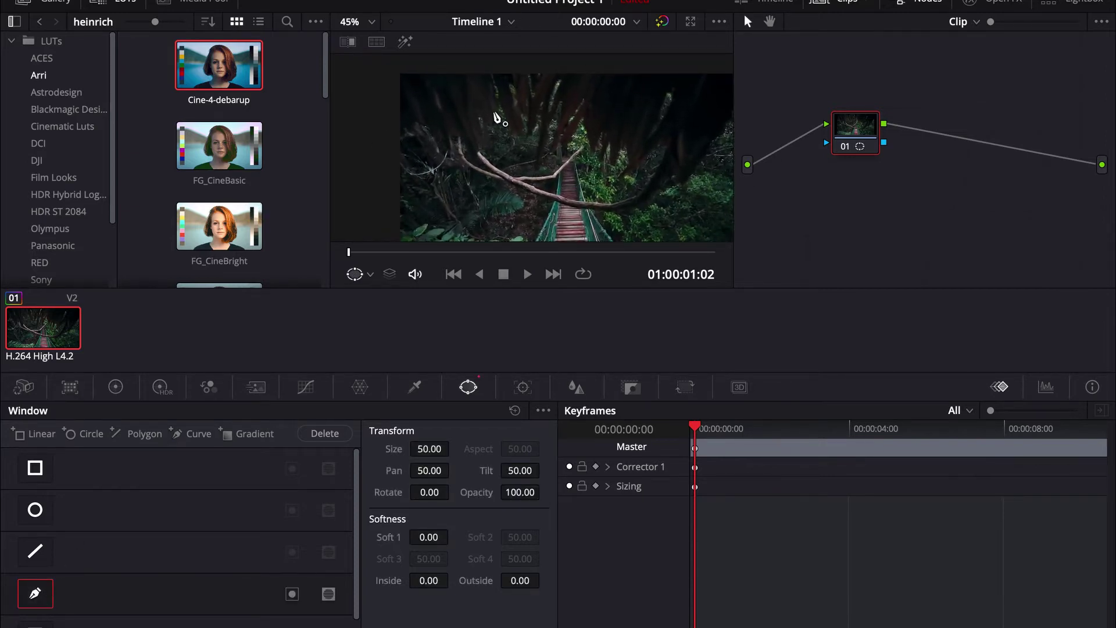
scroll(558, 246, "down", 3)
scroll(440, 166, "up", 2)
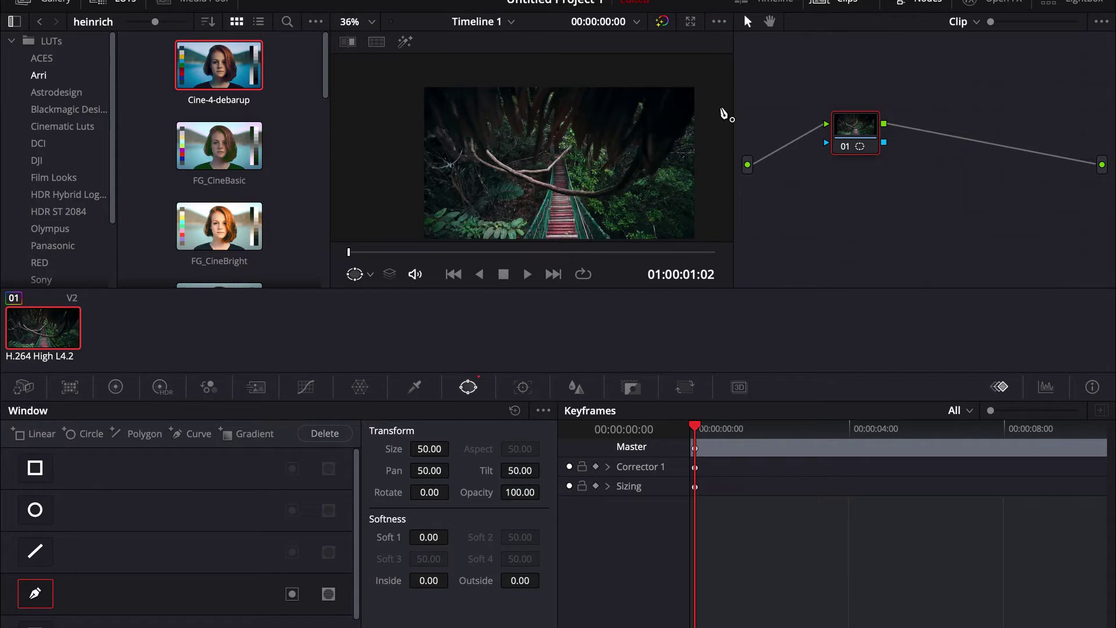
scroll(528, 171, "up", 2)
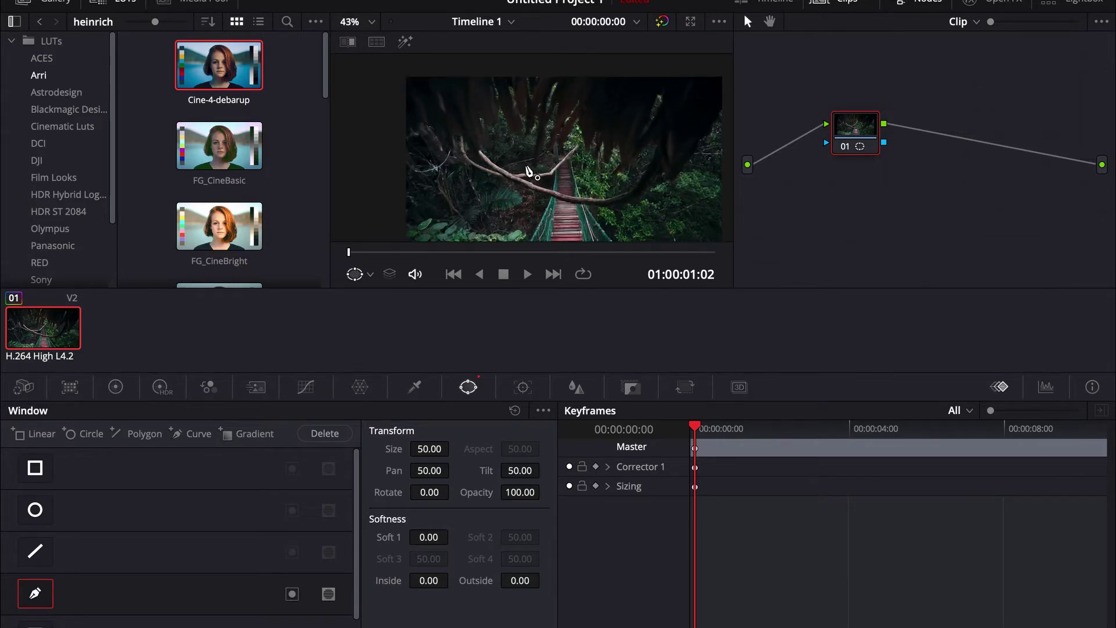
scroll(529, 172, "up", 2)
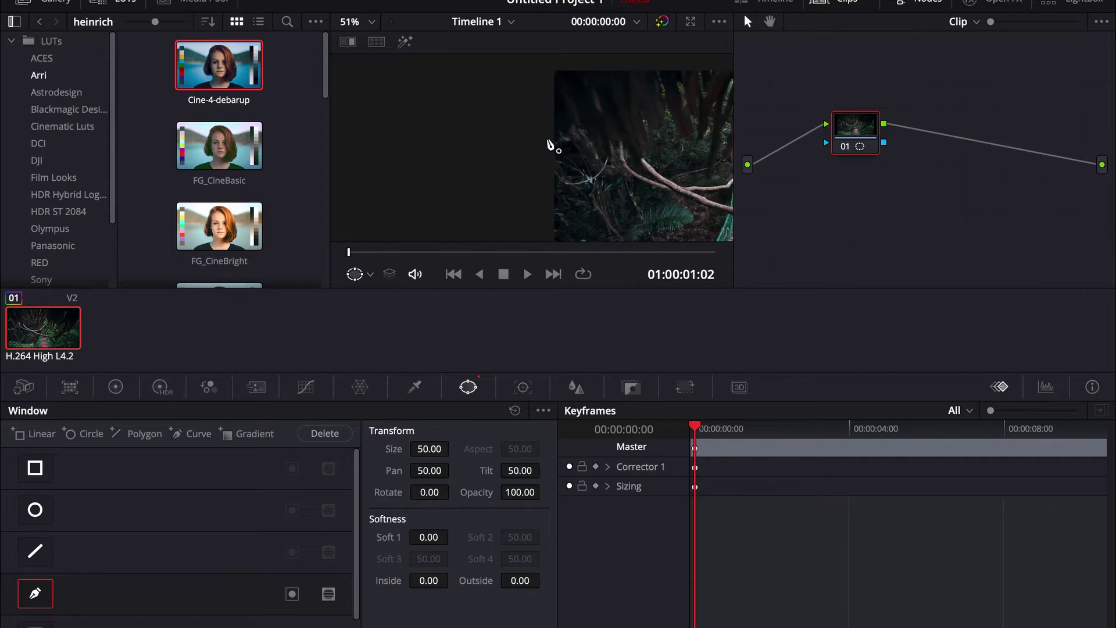
- Place the first curve points along the hanging leaves at the top of the frame
left_click(552, 139)
left_click(561, 158)
left_click(578, 164)
left_click(588, 157)
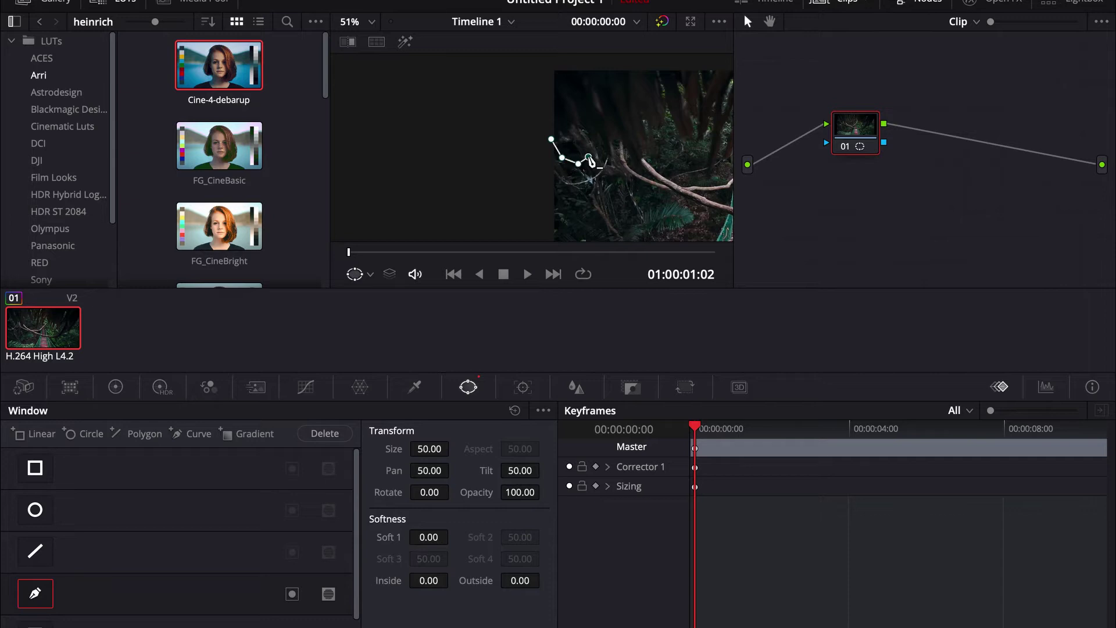
left_click(577, 124)
left_click(608, 150)
left_click(640, 112)
left_click(656, 64)
- Finish tracing the curve around the tree canopy to close the mask
left_click(677, 78)
left_click(698, 70)
left_click(678, 108)
left_click(706, 128)
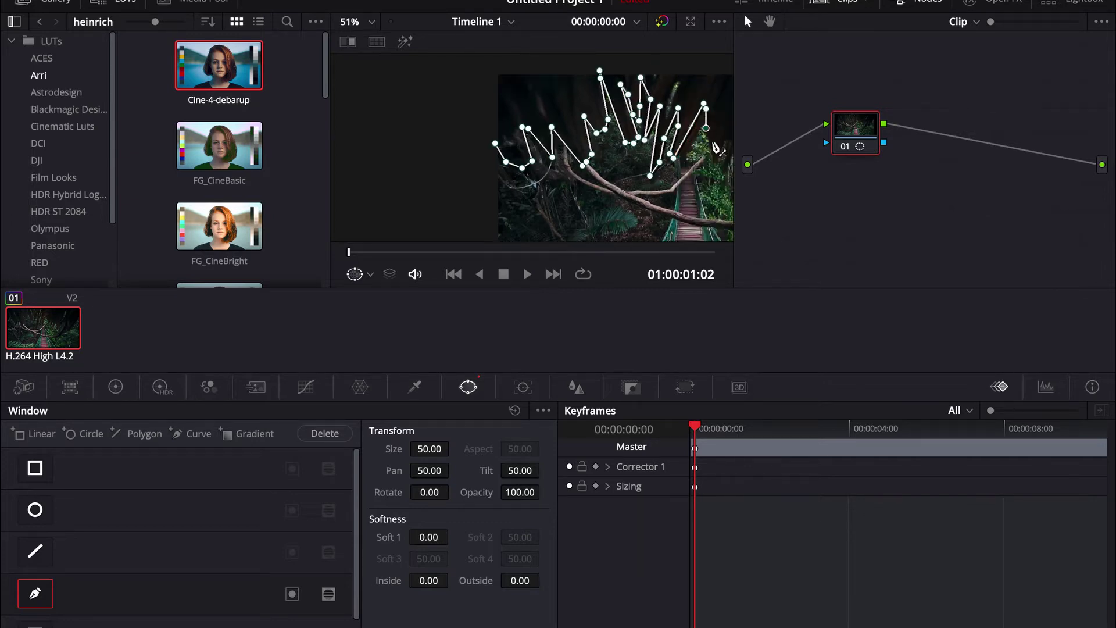
scroll(716, 149, "up", 4)
left_click(617, 181)
left_click(684, 180)
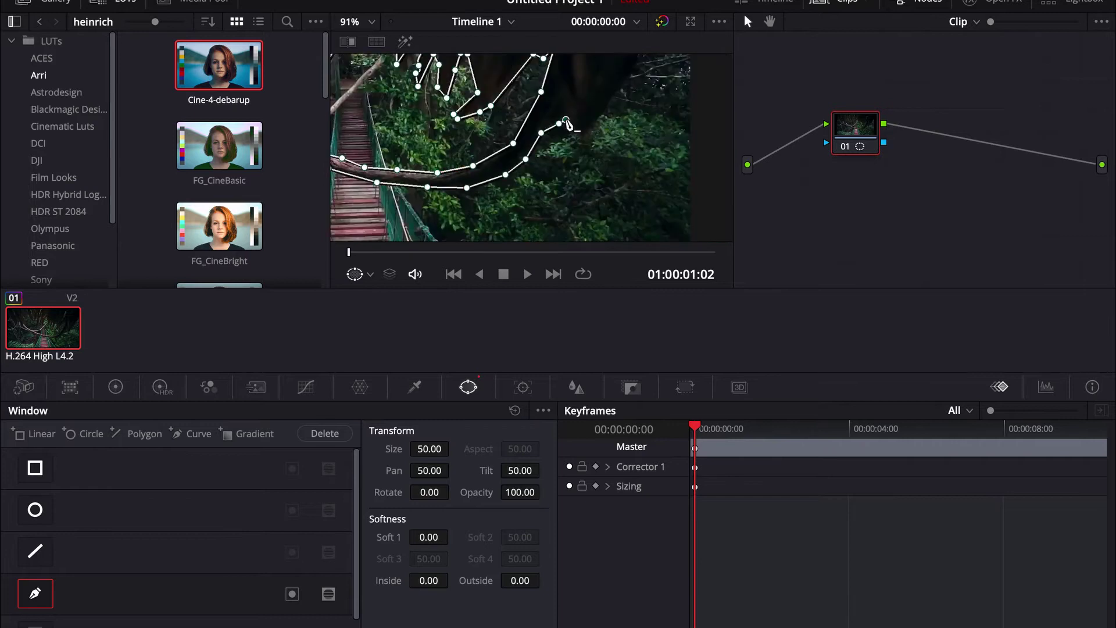
scroll(567, 123, "down", 5)
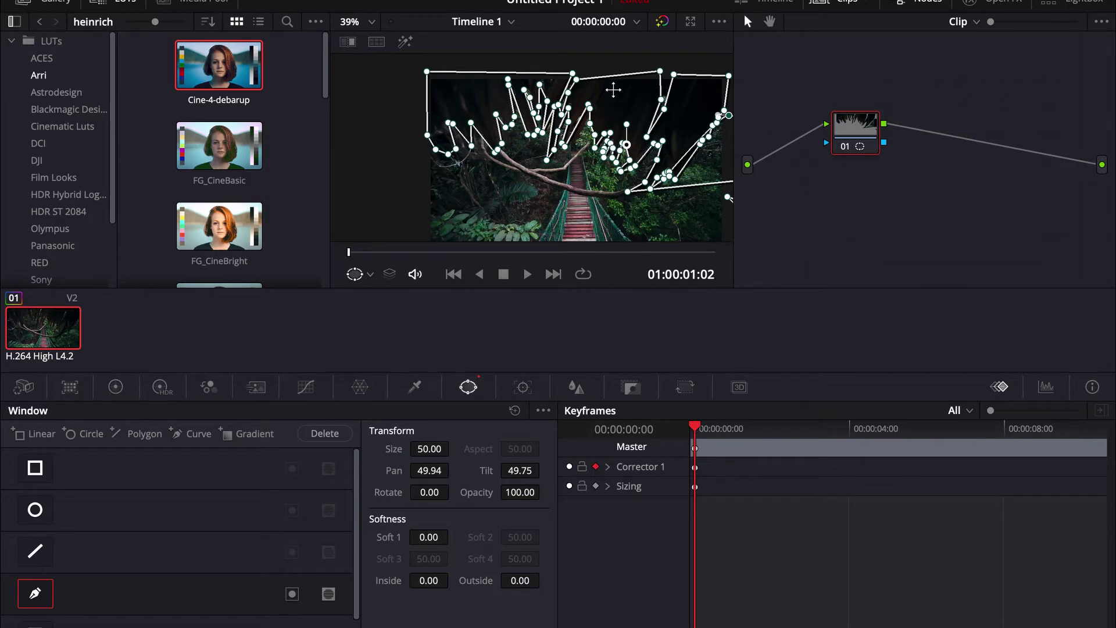
- Step forward a few frames and drag the canopy mask up and right to keyframe Pan 78.28, Tilt 58.19
left_click_drag(613, 90, 613, 92)
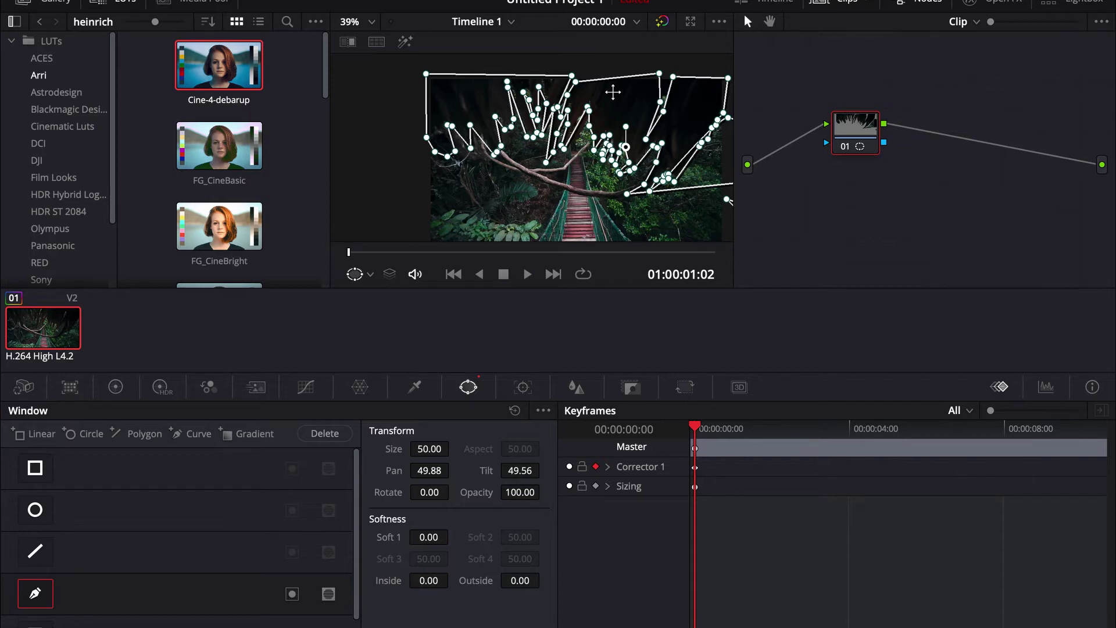
key("Right")
key("Right")
key("Right")
key("Right")
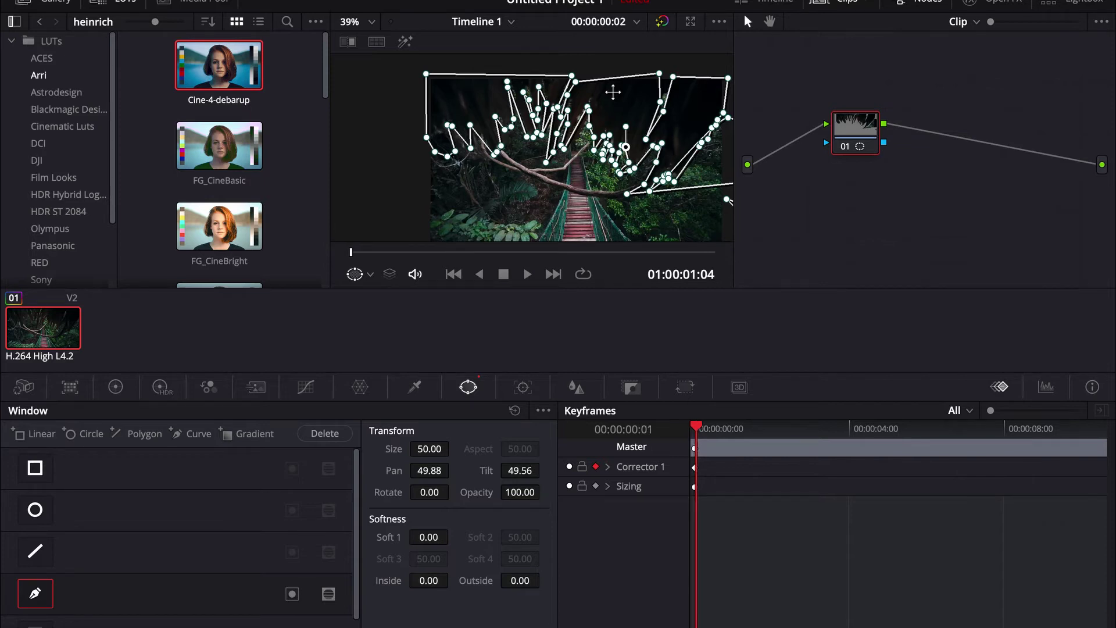
key("Right")
key("Right")
key("Right")
key("Right")
key("Right")
key("Right")
key("Right")
key("Right")
key("Right")
key("Right")
key("Right")
key("Right")
key("Right")
key("Right")
key("Right")
key("Right")
key("Right")
key("Right")
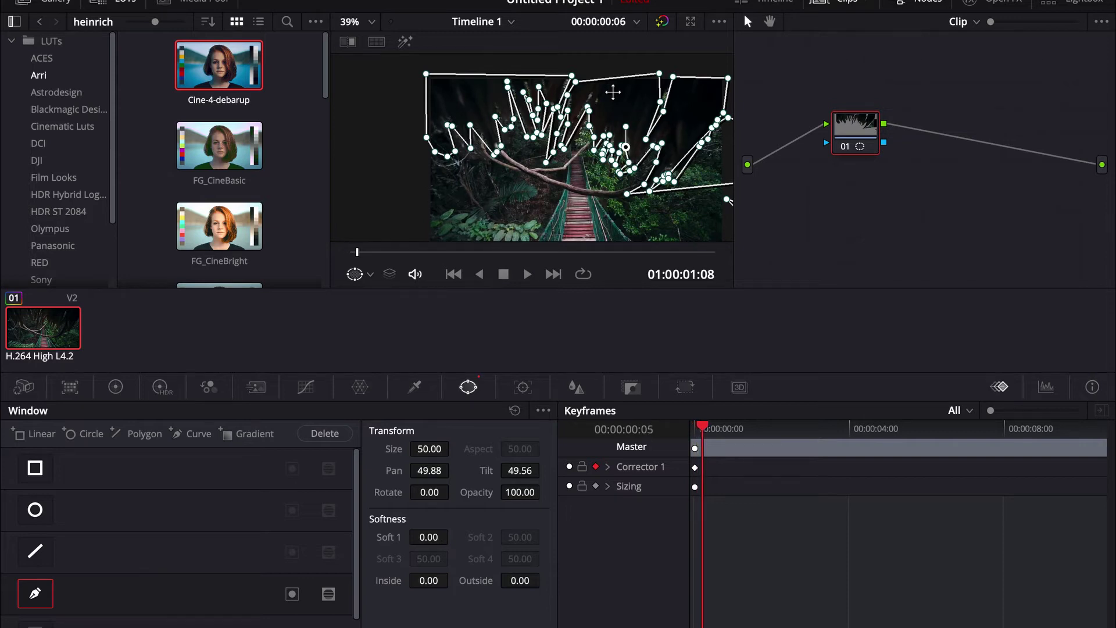
key("Right")
key("Right")
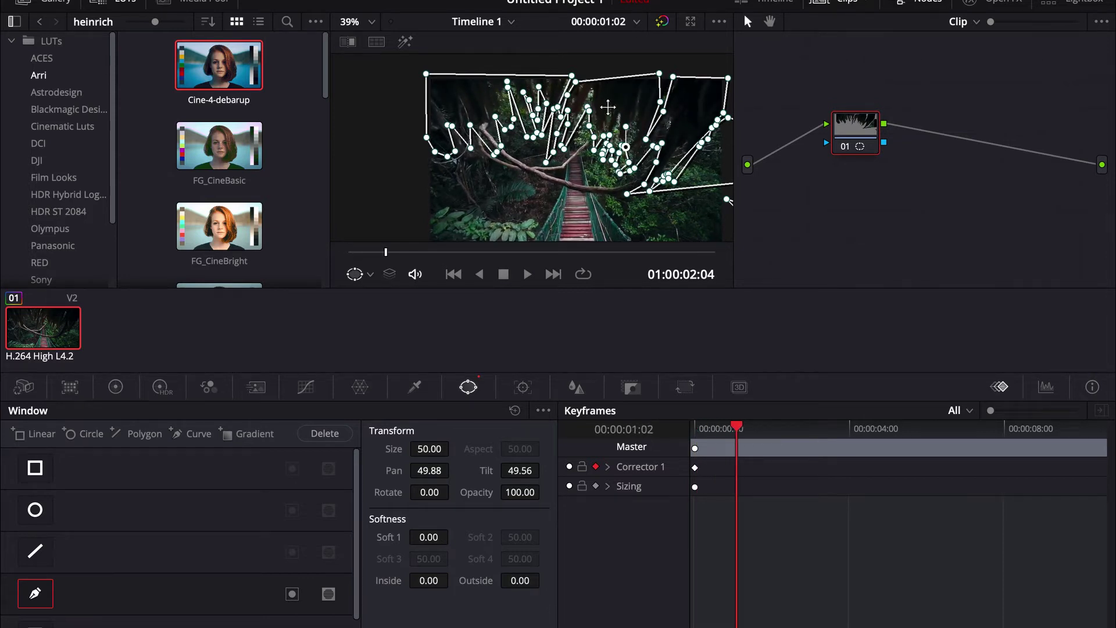
left_click_drag(608, 107, 612, 75)
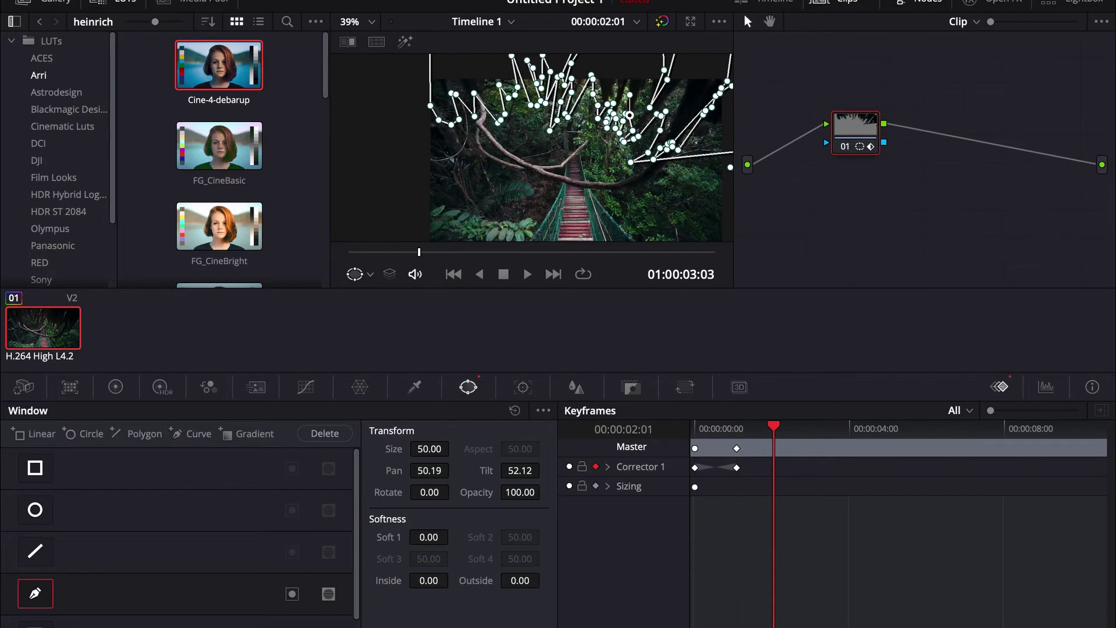
left_click_drag(614, 75, 619, 52)
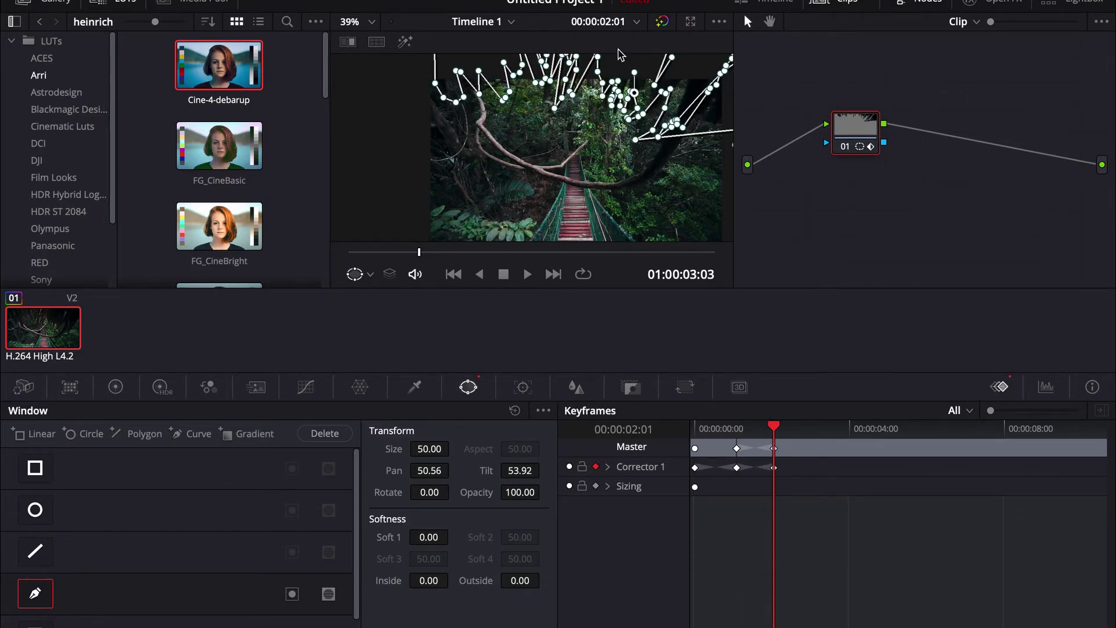
scroll(624, 80, "down", 4)
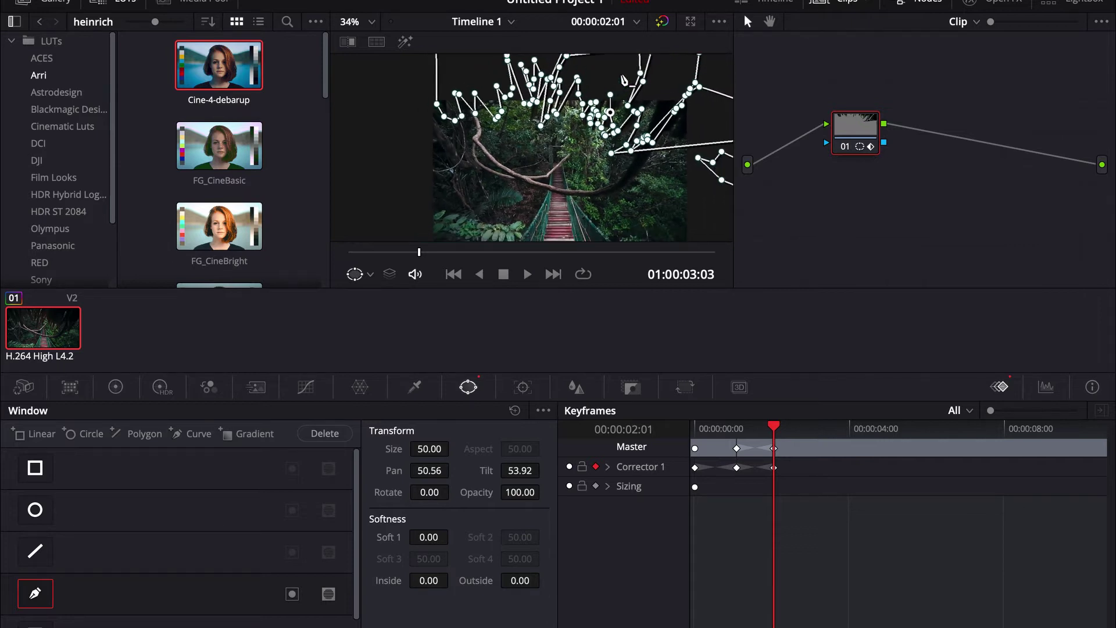
left_click_drag(579, 102, 791, 73)
scroll(552, 127, "up", 2)
scroll(553, 127, "up", 1)
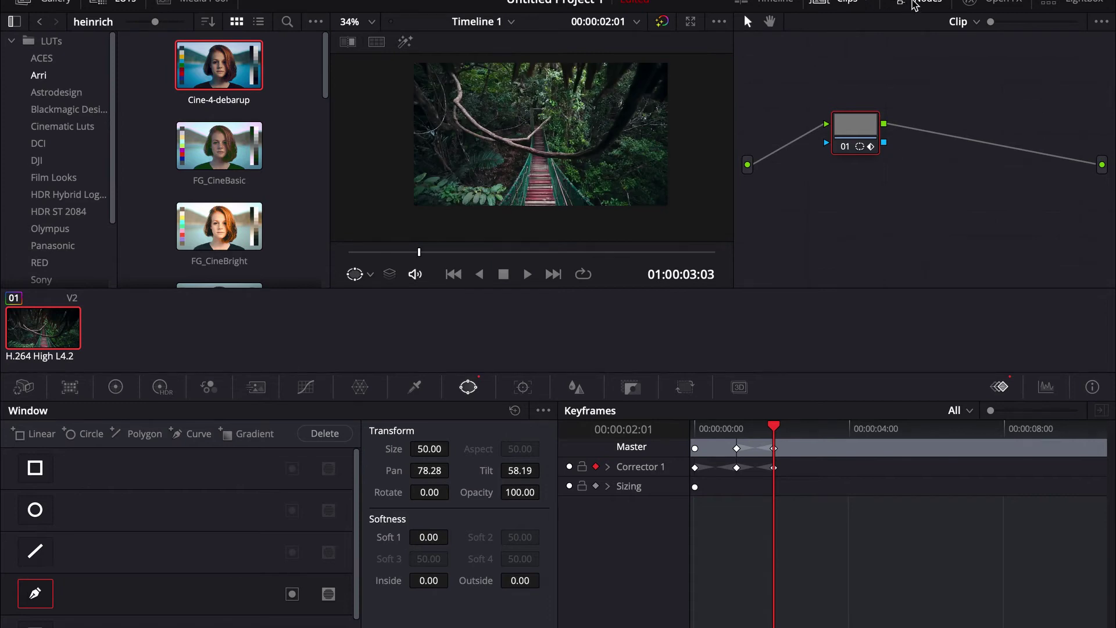
- Add an alpha output to the node so only the leaves show, then return to Edit
right_click(902, 155)
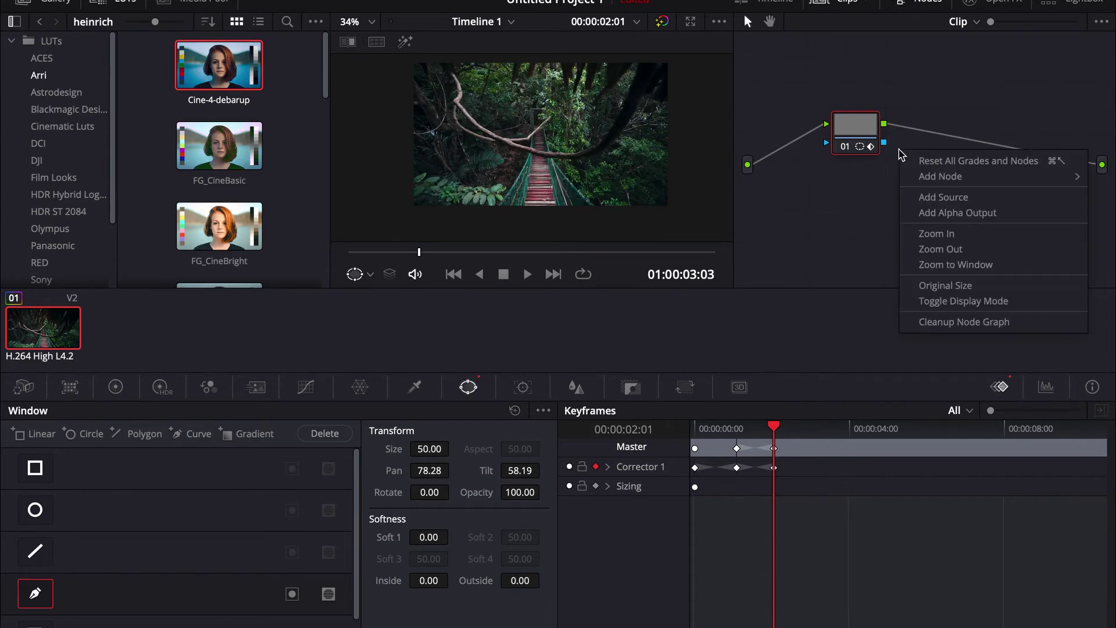
left_click(931, 212)
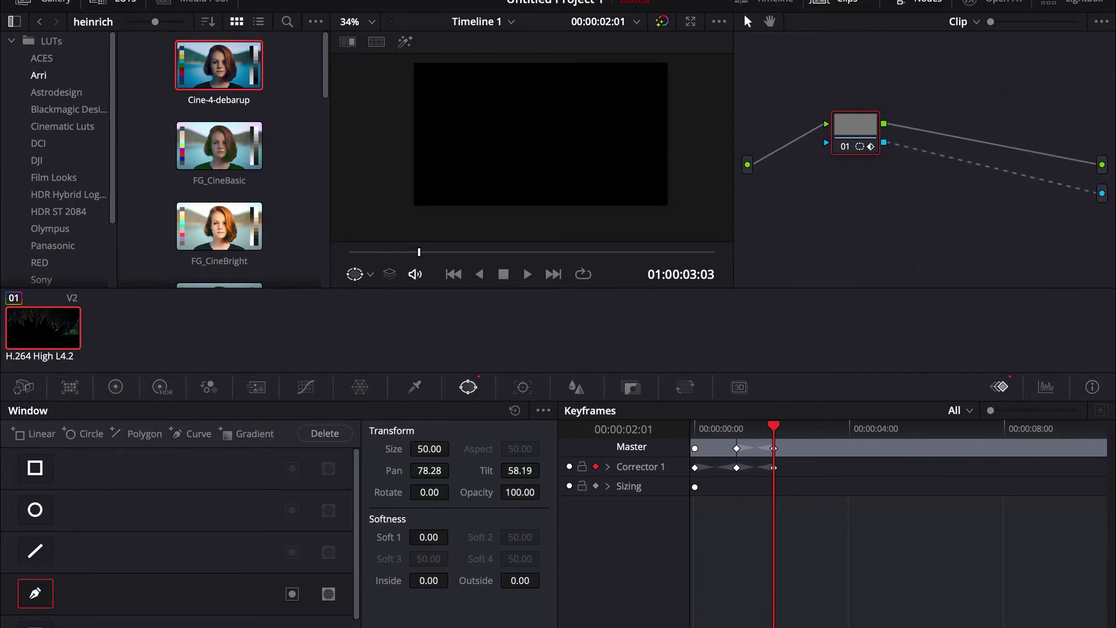
key("shift+4")
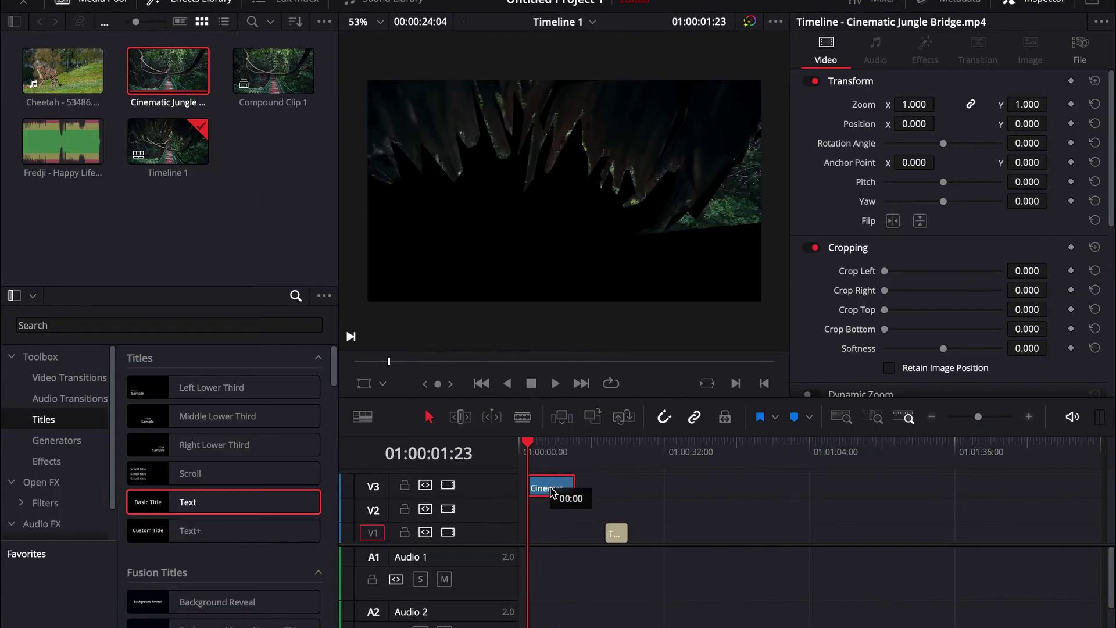
- Layer the title on V2 over Cinematic Jungle Bridge on V1, at size 230 and Y 605
left_click_drag(621, 535, 544, 513)
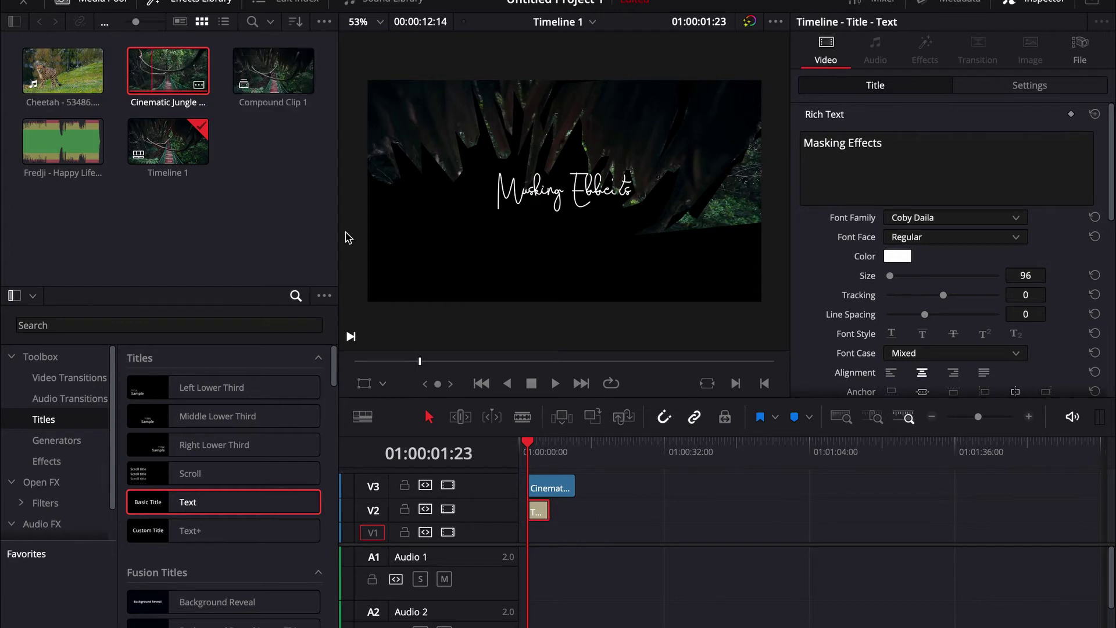
left_click_drag(142, 58, 544, 543)
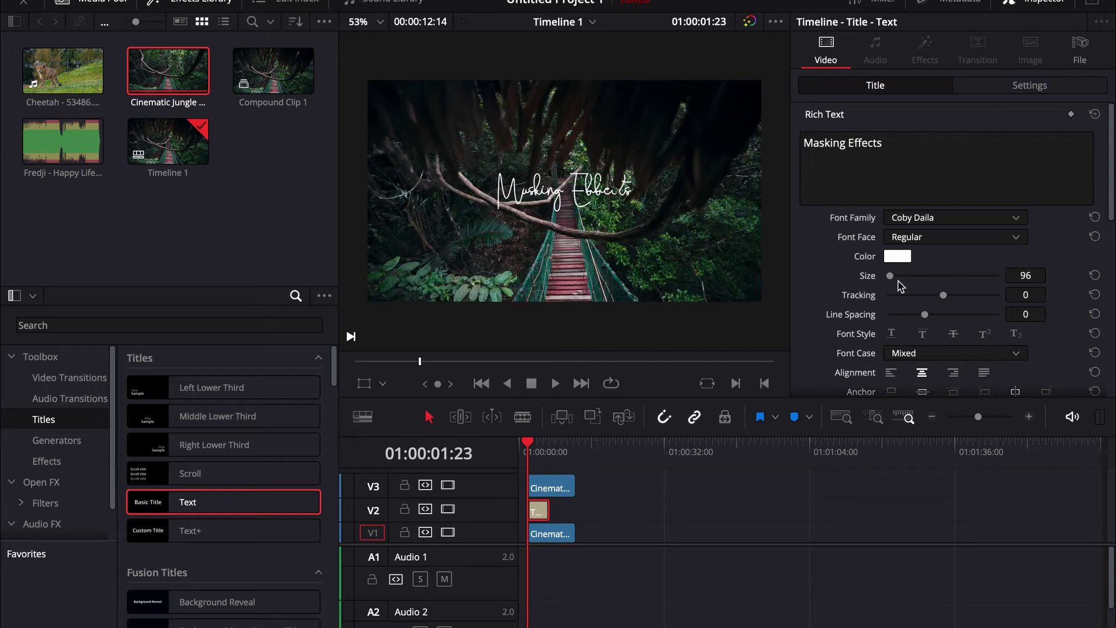
left_click_drag(896, 276, 894, 278)
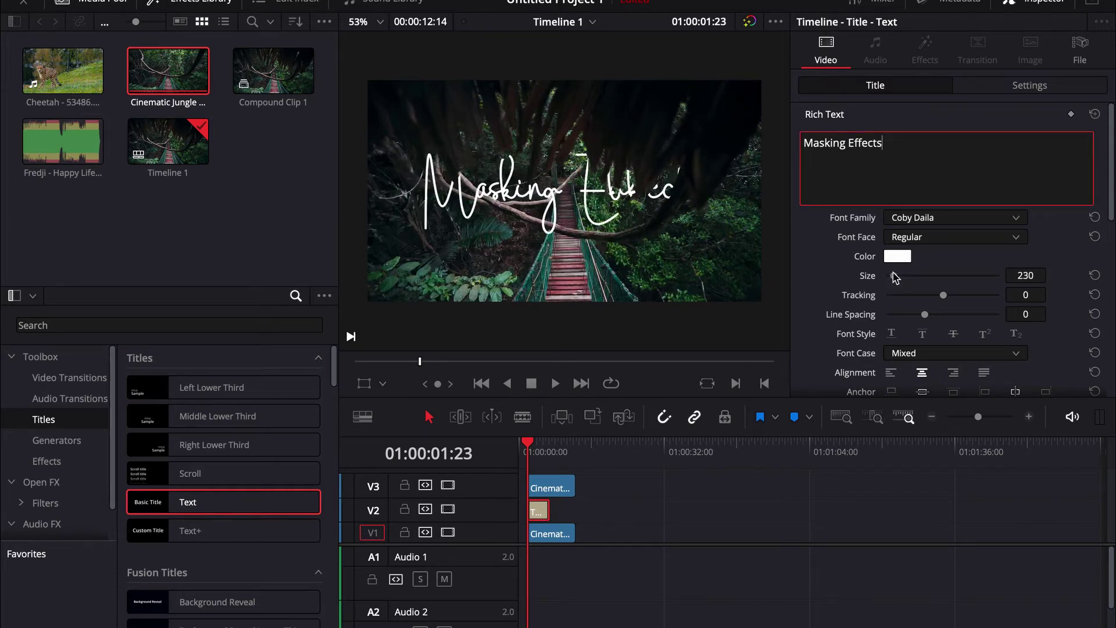
scroll(895, 277, "down", 5)
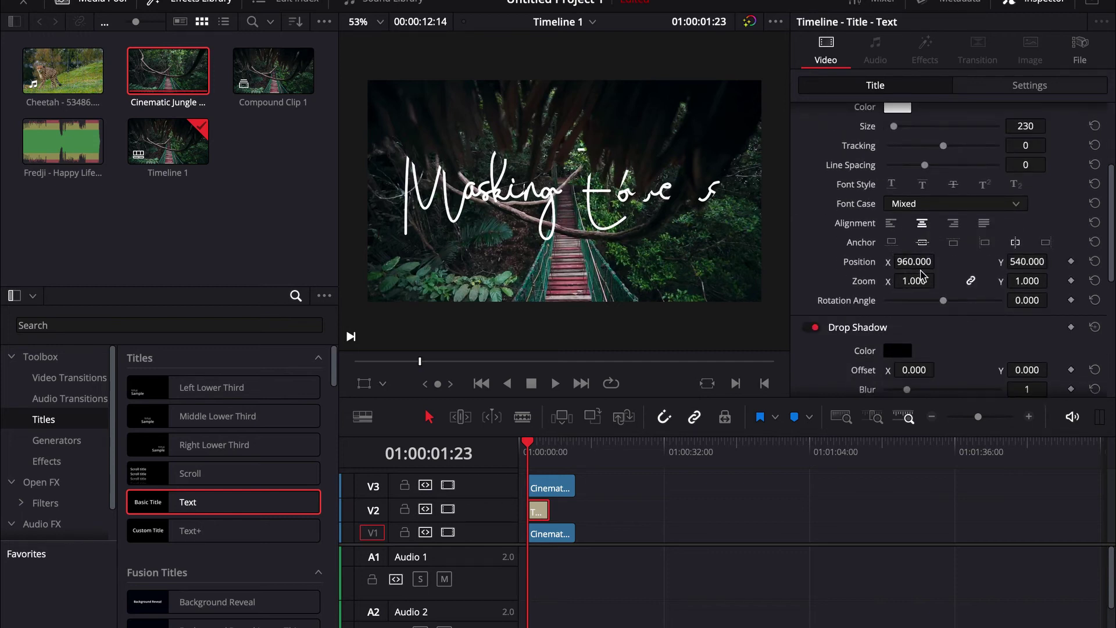
left_click_drag(1011, 263, 1053, 260)
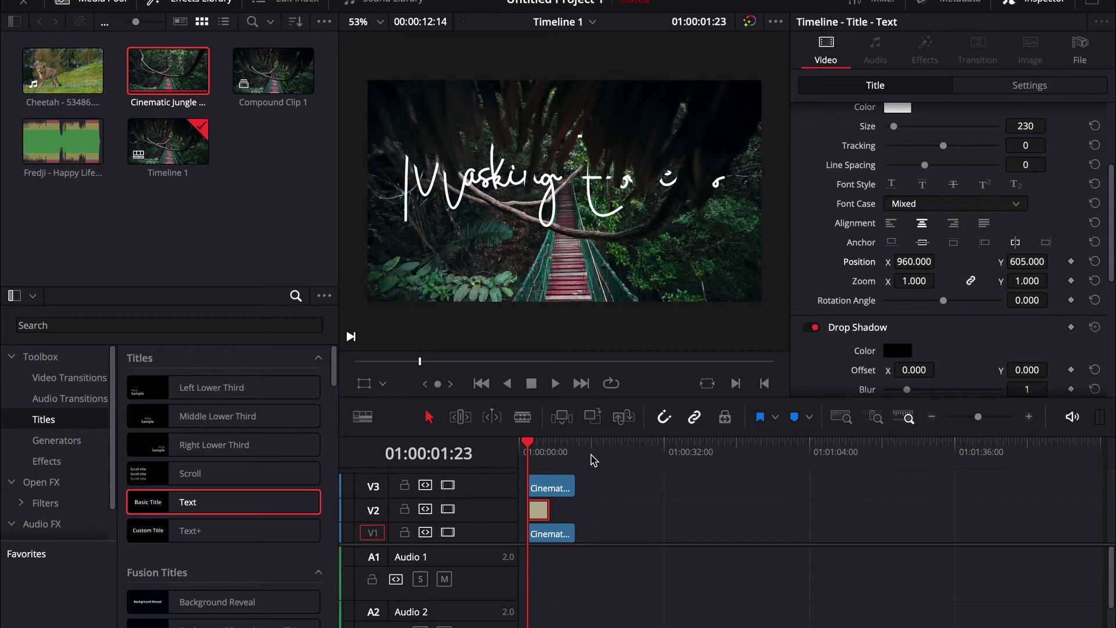
- Preview the layered title playback, then select the jungle clip
key("space")
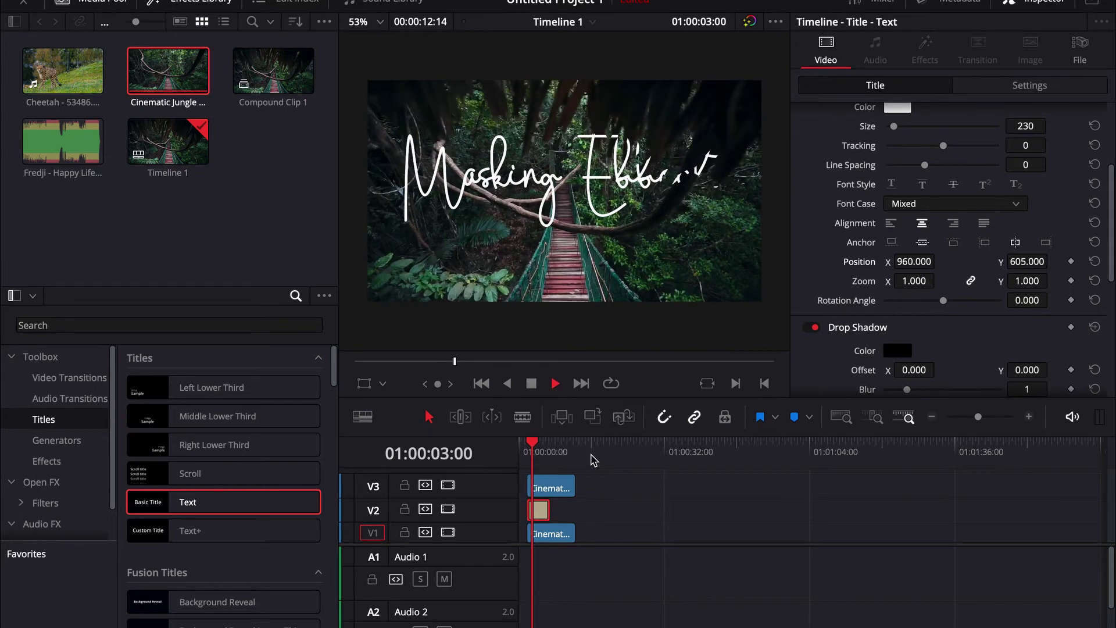
key("space")
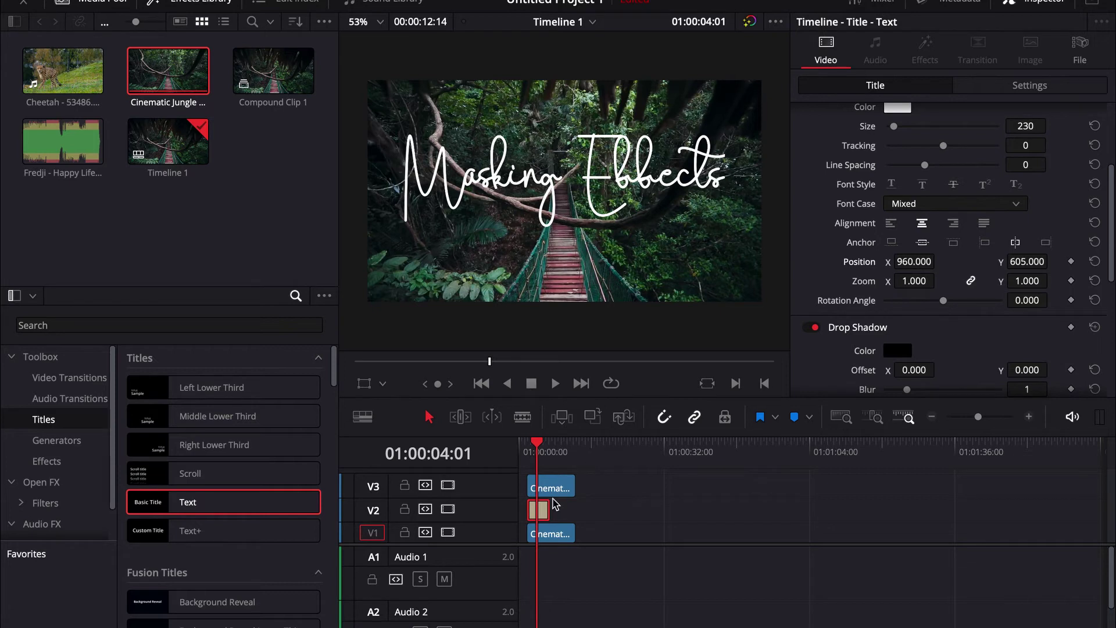
left_click(547, 487)
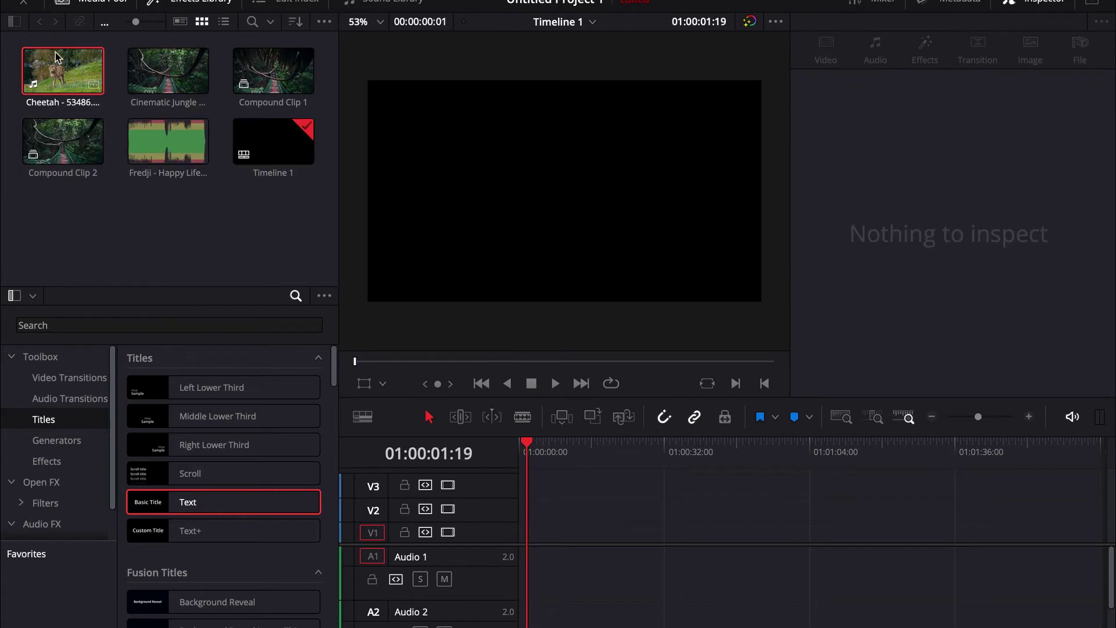
- Add the Cheetah clip to the timeline and delete its unlinked audio
left_click_drag(55, 56, 562, 536)
right_click(557, 534)
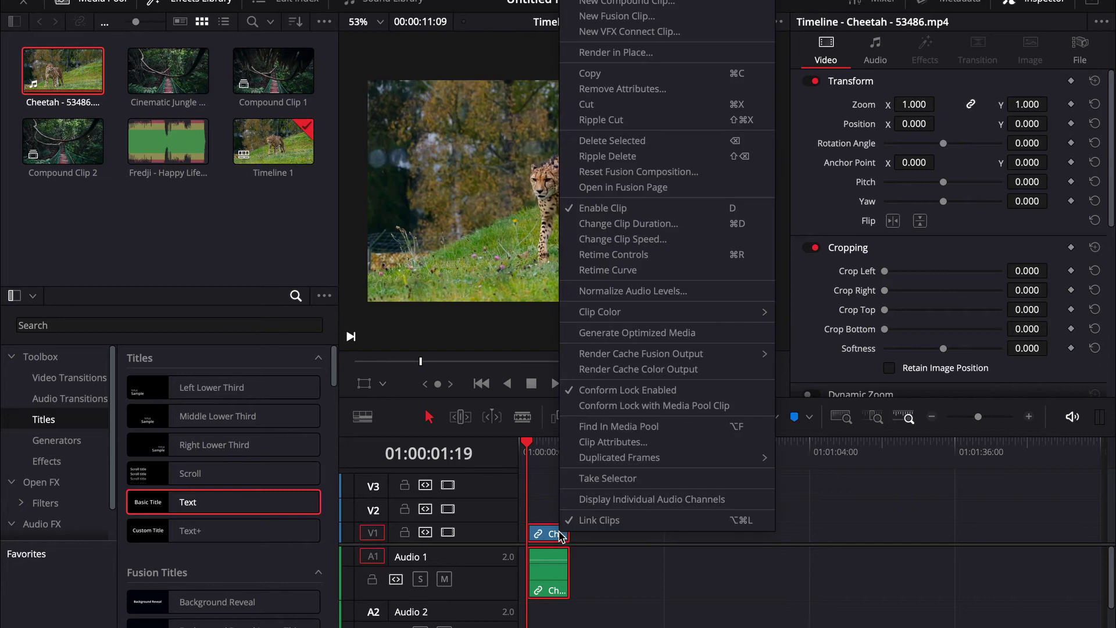
left_click(605, 522)
left_click(553, 583)
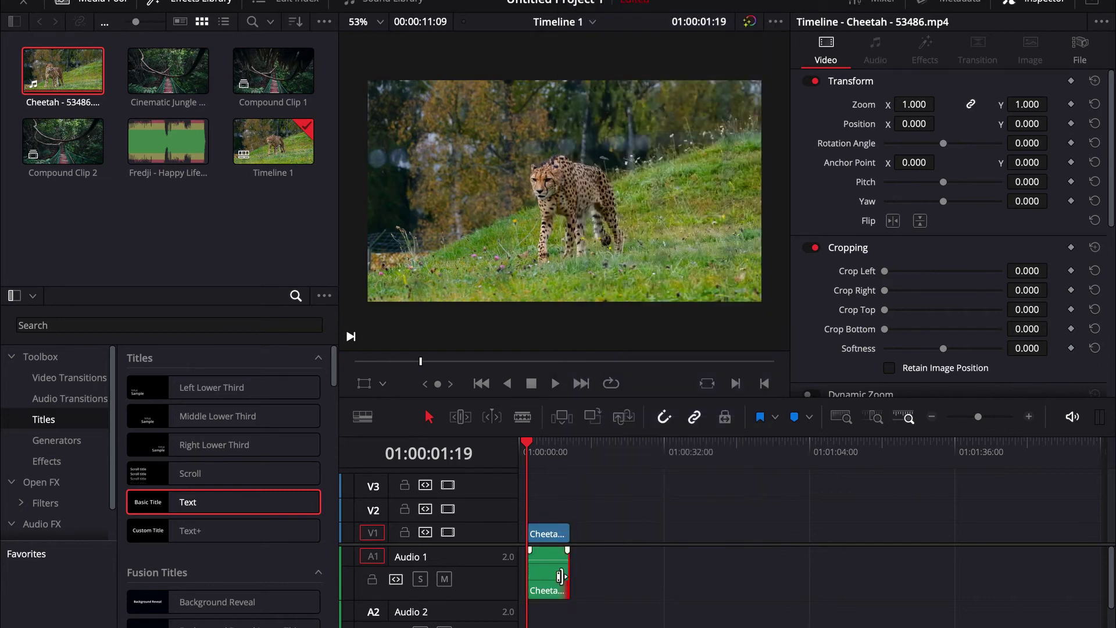
key("Delete")
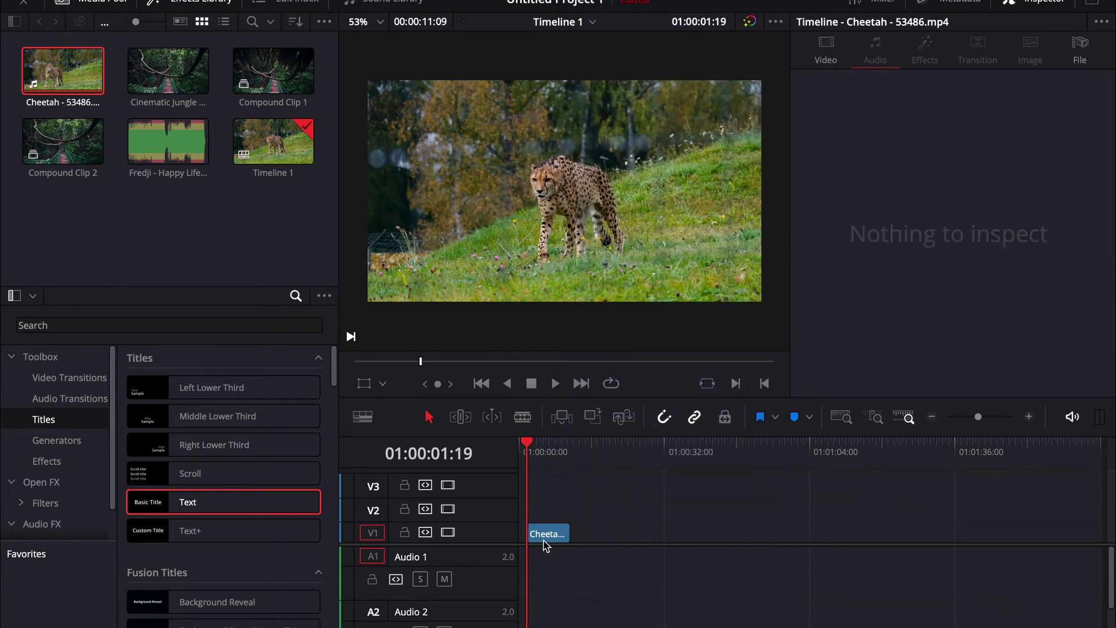
- Select the cheetah video on V1 and bring it to the Color page
left_click(544, 537)
left_click_drag(483, 542, 488, 573)
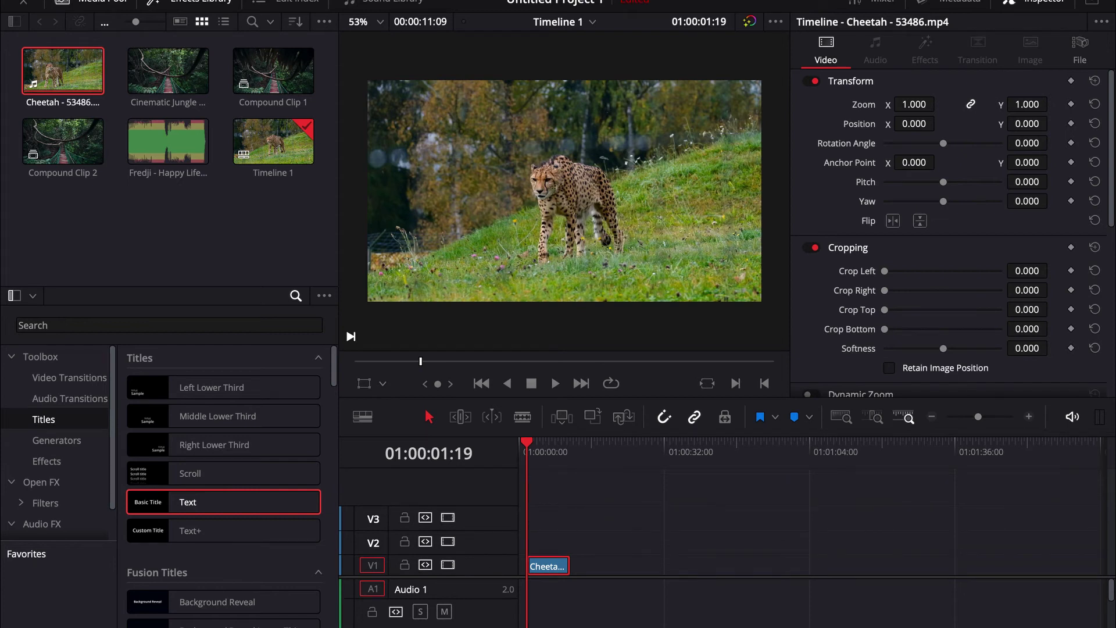
key("shift+6")
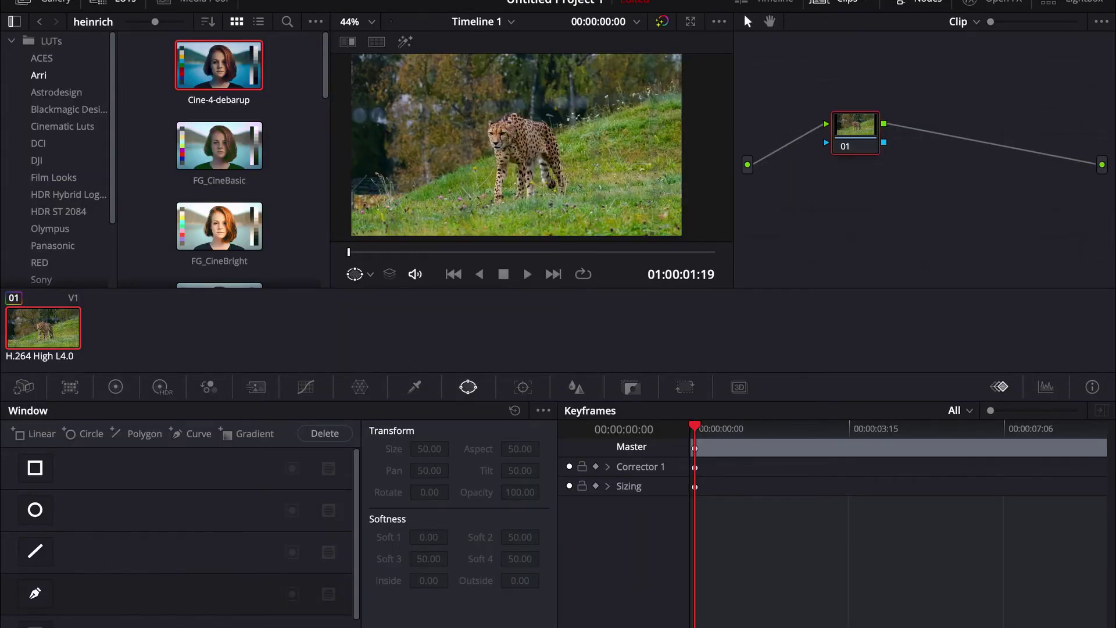
- Pick the Curve tool and start outlining the cheetah with points along its legs and back
left_click(35, 593)
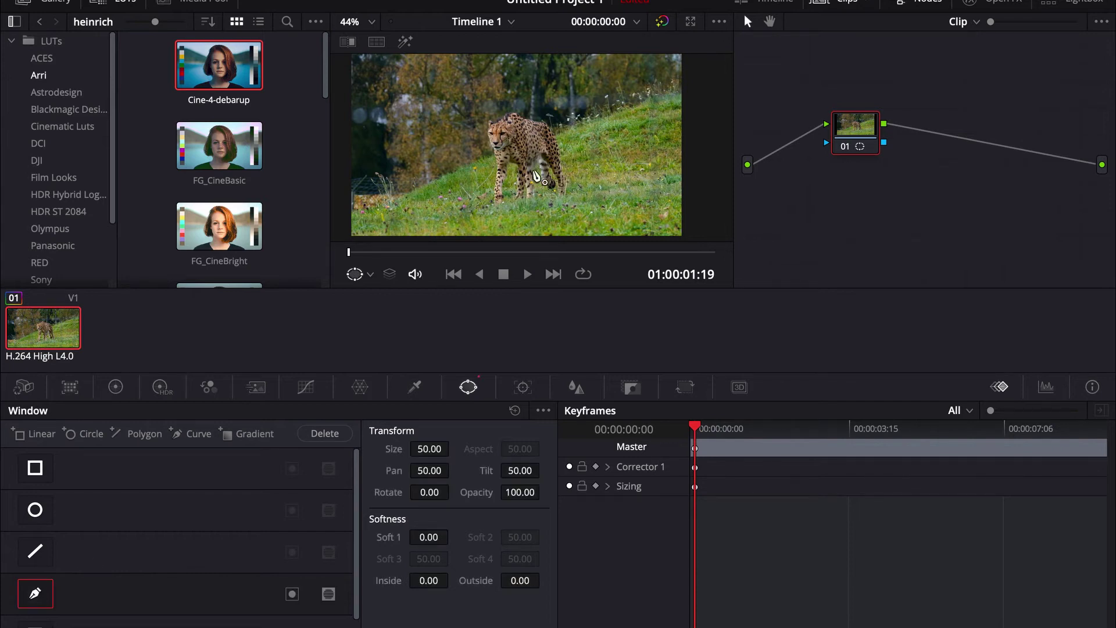
scroll(536, 176, "up", 1)
scroll(536, 176, "up", 4)
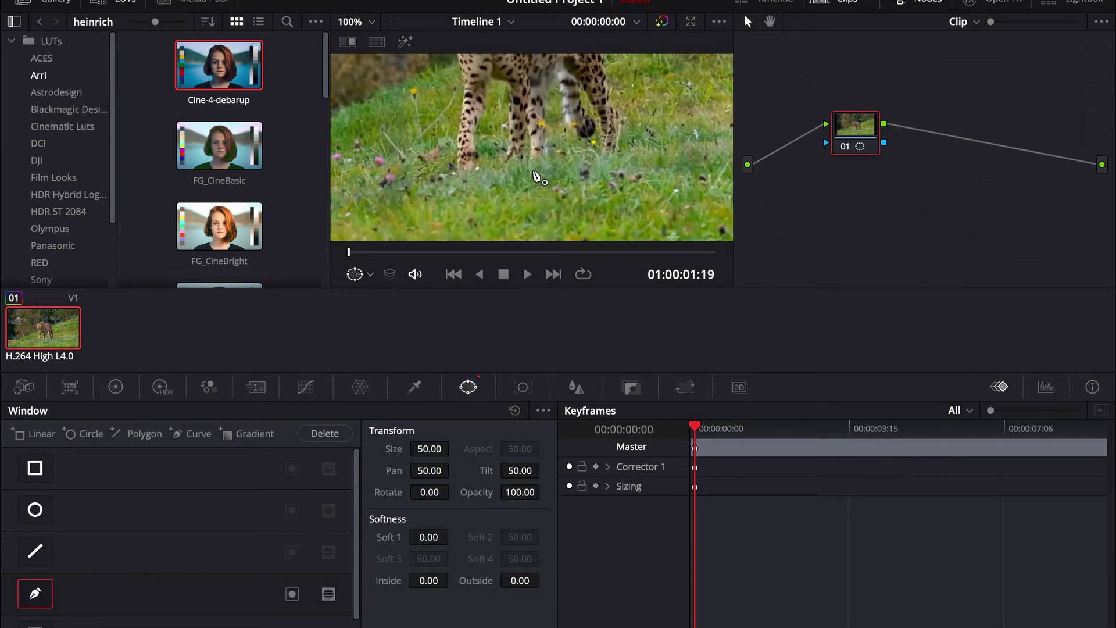
scroll(536, 175, "up", 4)
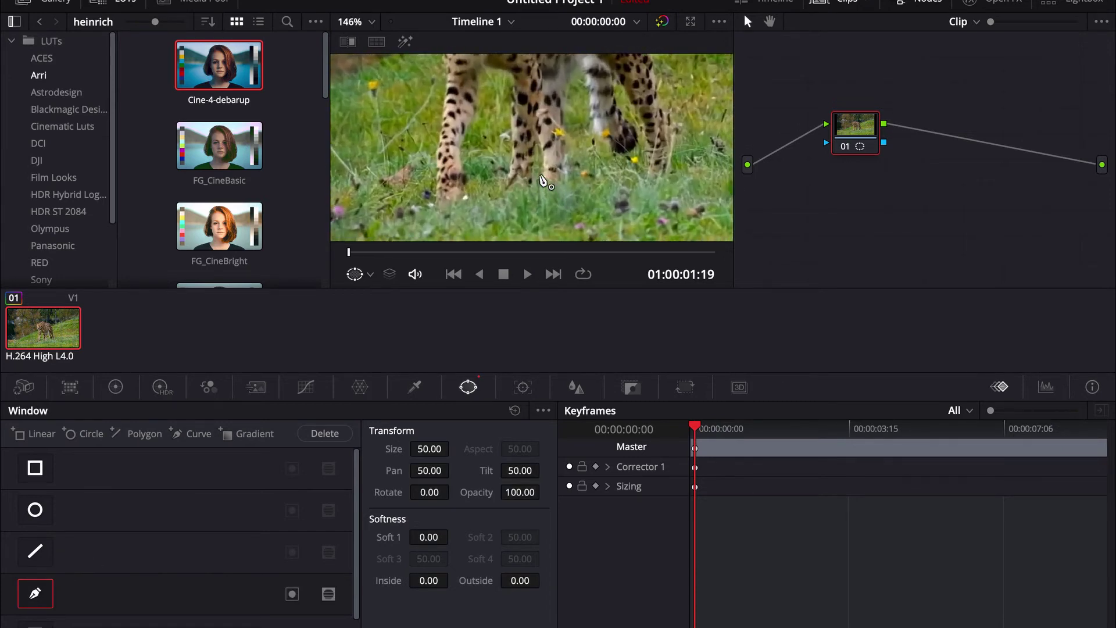
scroll(472, 234, "up", 1)
left_click(468, 227)
left_click(512, 191)
scroll(515, 174, "down", 2)
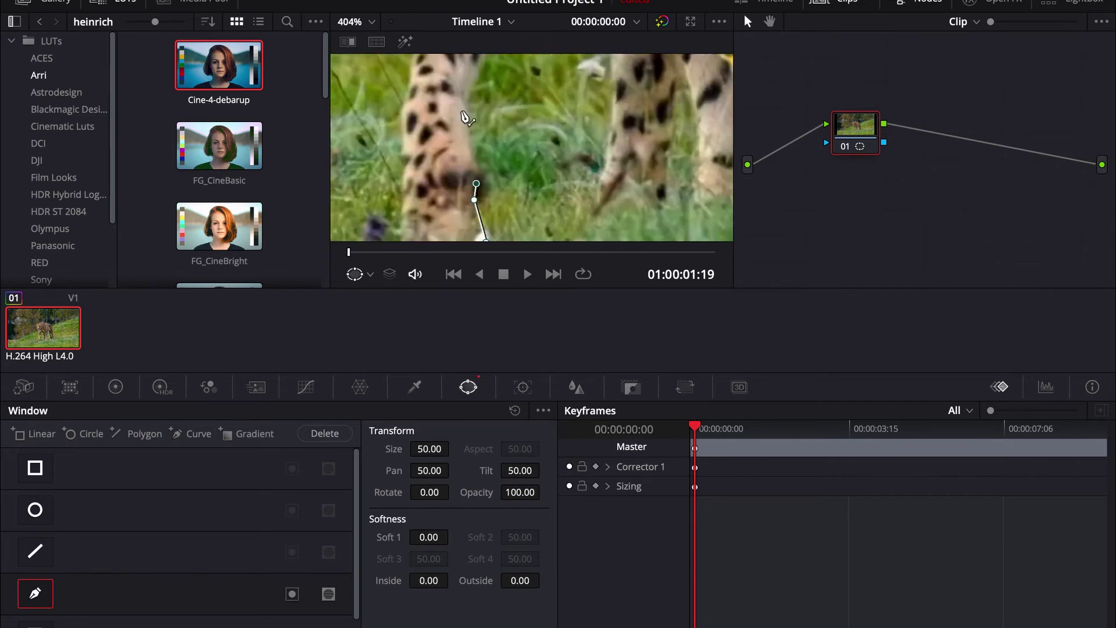
left_click(525, 83)
left_click(555, 83)
- Continue the outline down the cheetah's legs and close it on the first point
left_click(569, 228)
scroll(582, 232, "up", 3)
scroll(582, 232, "down", 2)
left_click(582, 227)
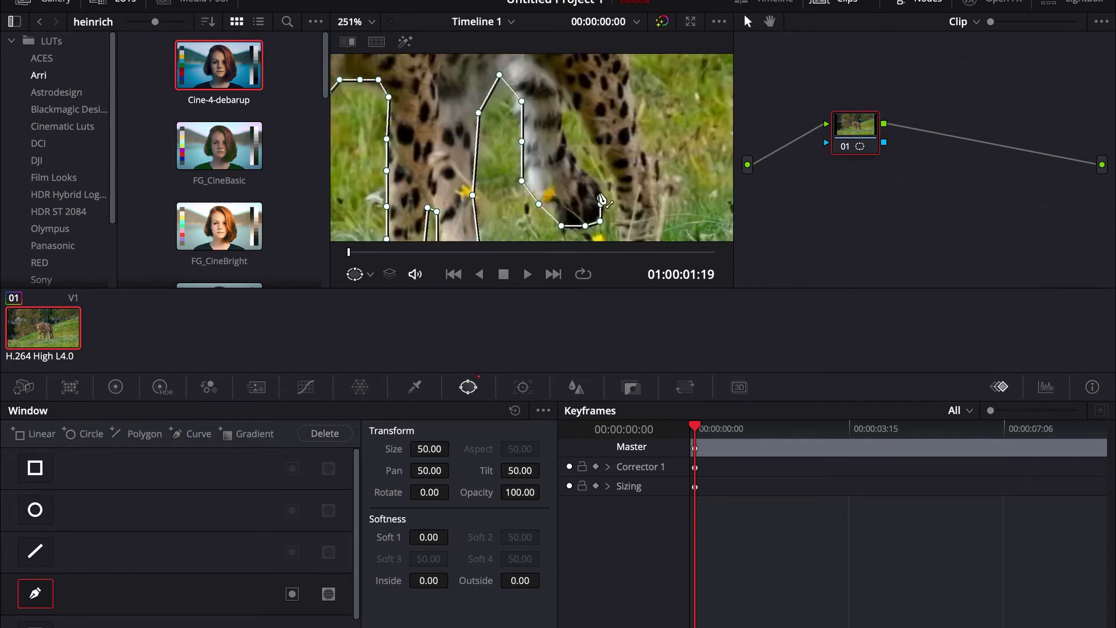
scroll(580, 92, "up", 2)
scroll(524, 145, "down", 5)
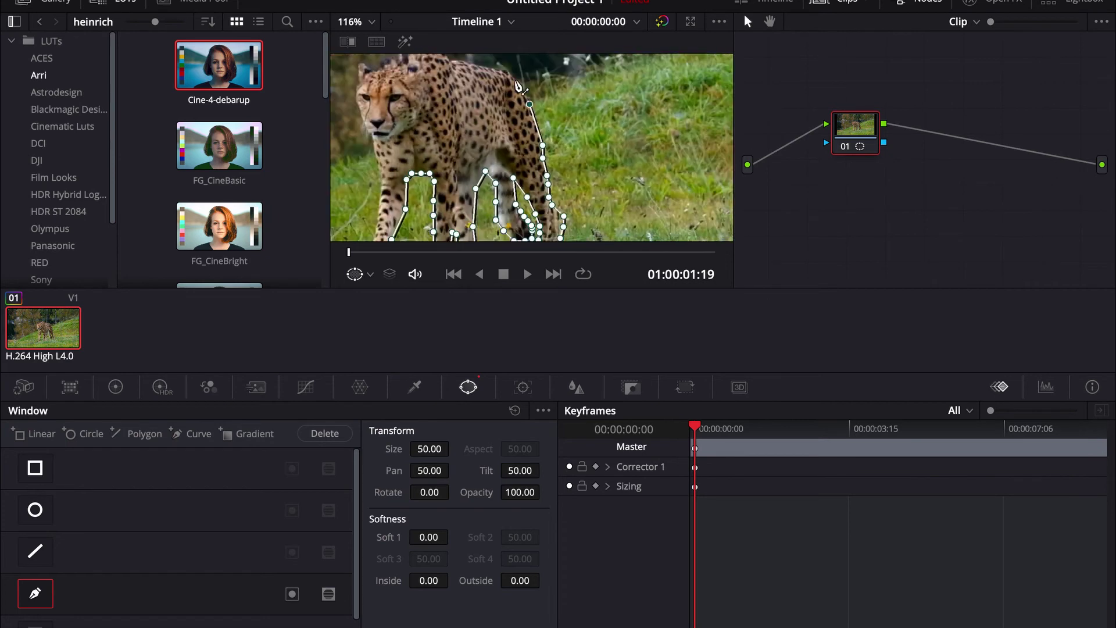
left_click(464, 112)
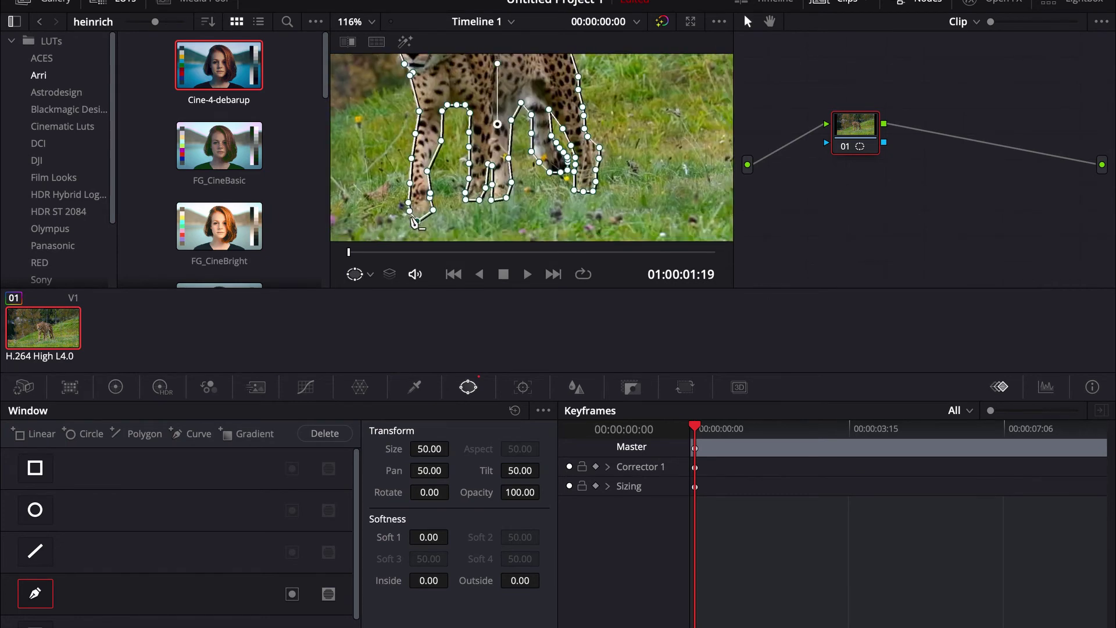
scroll(524, 174, "down", 3)
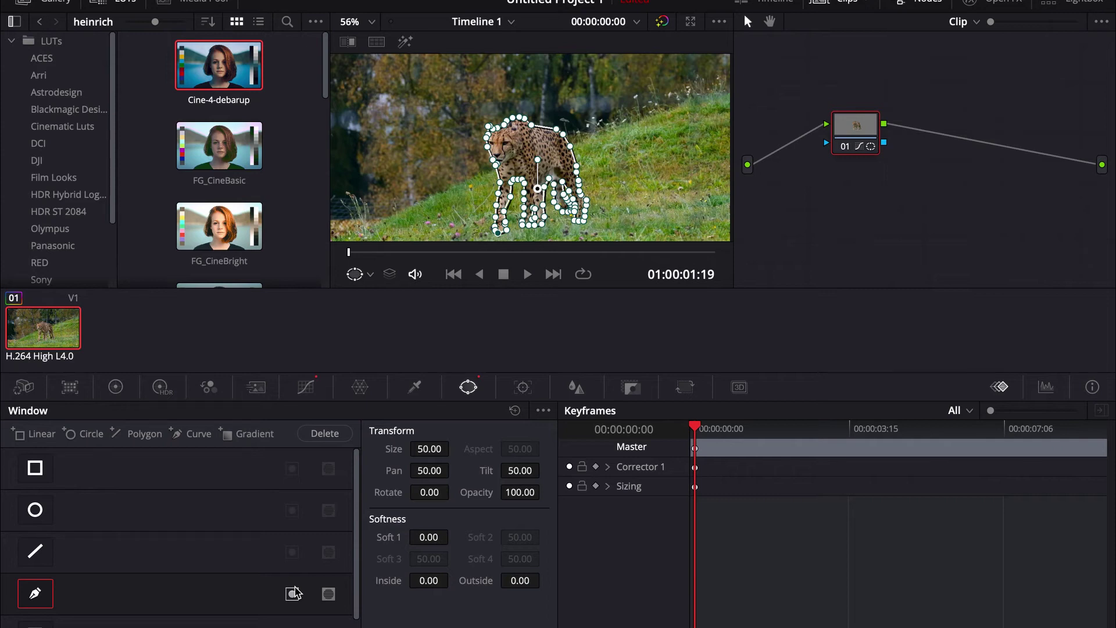
- Tick Monochrome in the RGB Mixer to make the background black-and-white
left_click(209, 387)
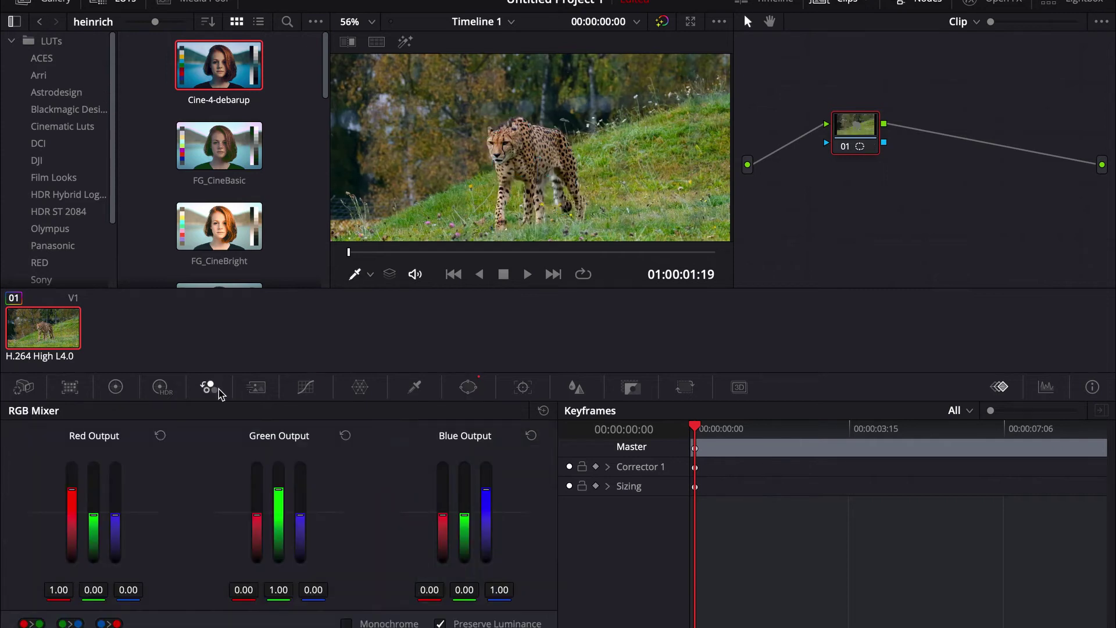
left_click(347, 623)
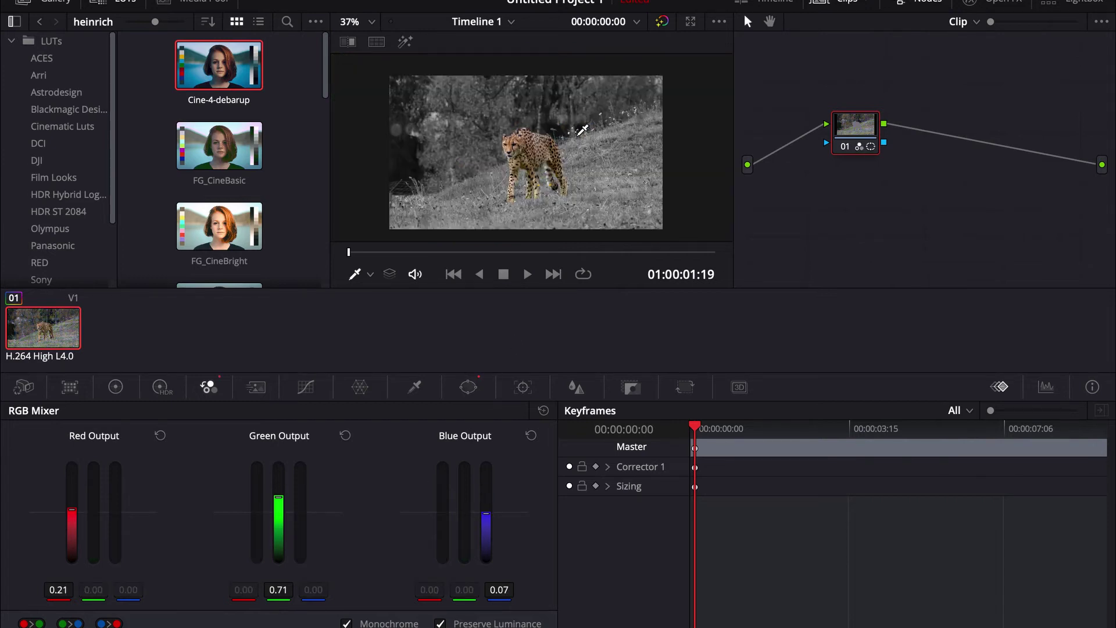
scroll(579, 133, "up", 2)
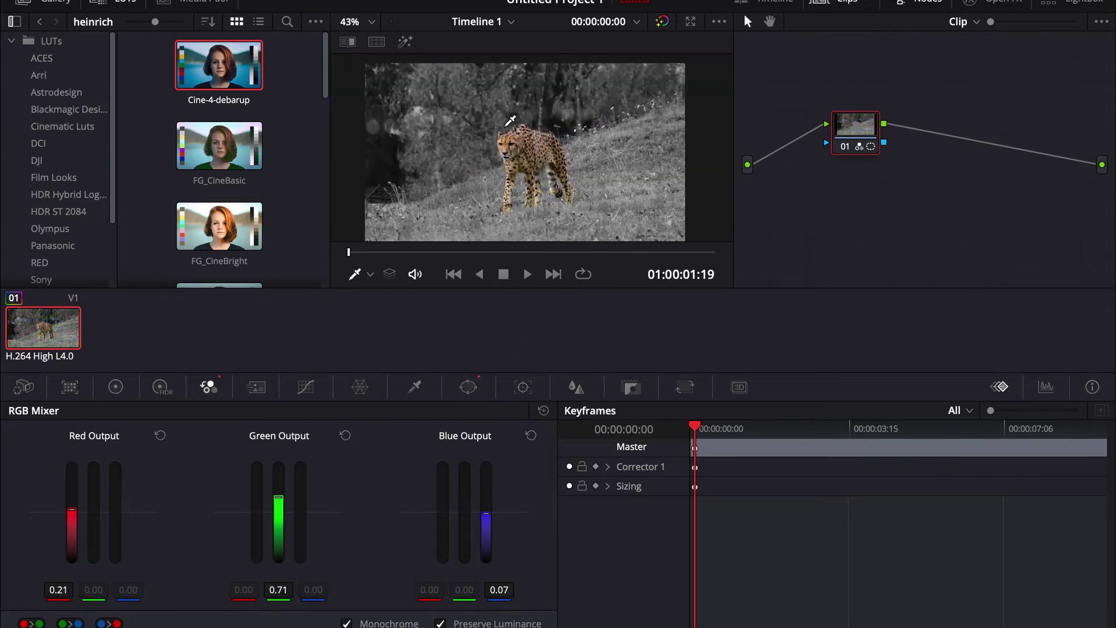
- Return to the Window palette and turn on automatic keyframing for Corrector 1
left_click(305, 387)
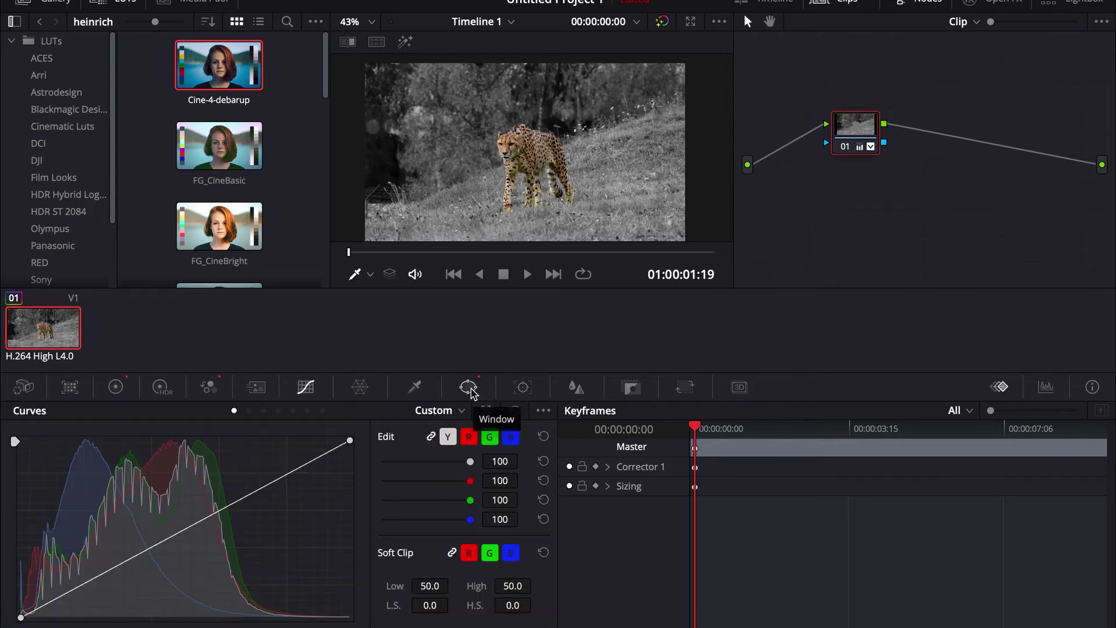
left_click(469, 387)
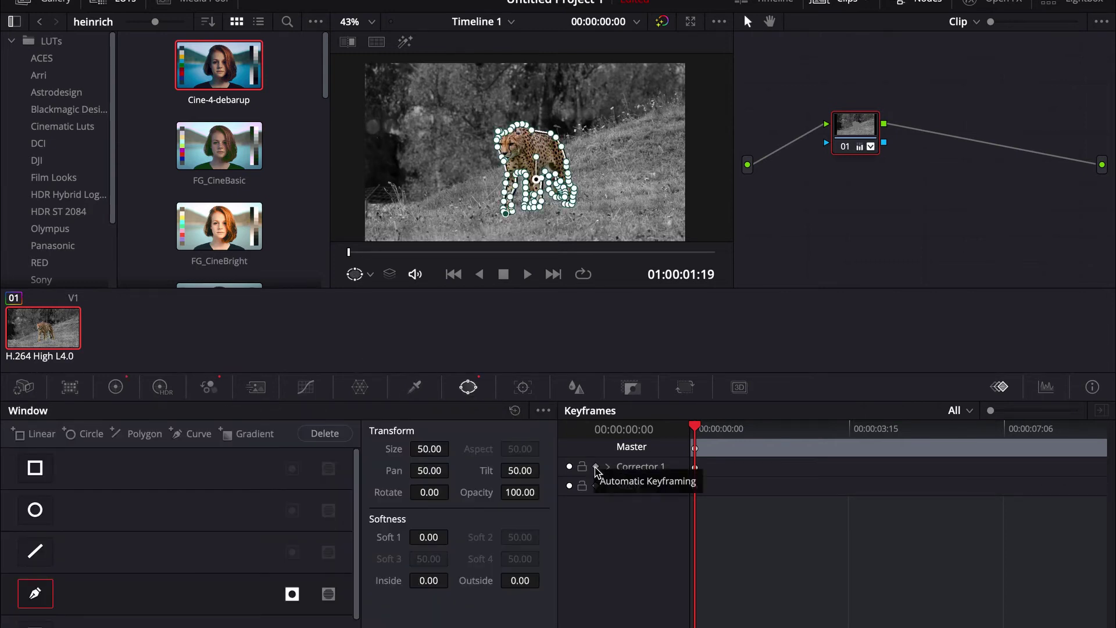
left_click(595, 467)
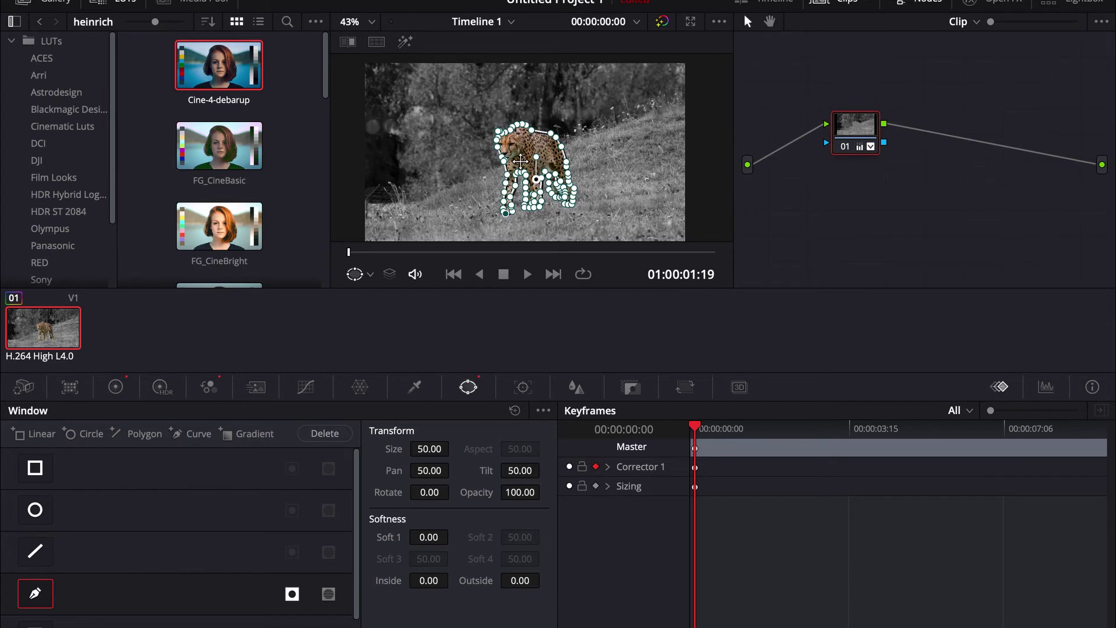
- Step forward several frames and drag the cheetah mask back over the cheetah
scroll(520, 161, "up", 3)
key("Right")
key("Right")
key("Right")
key("Right")
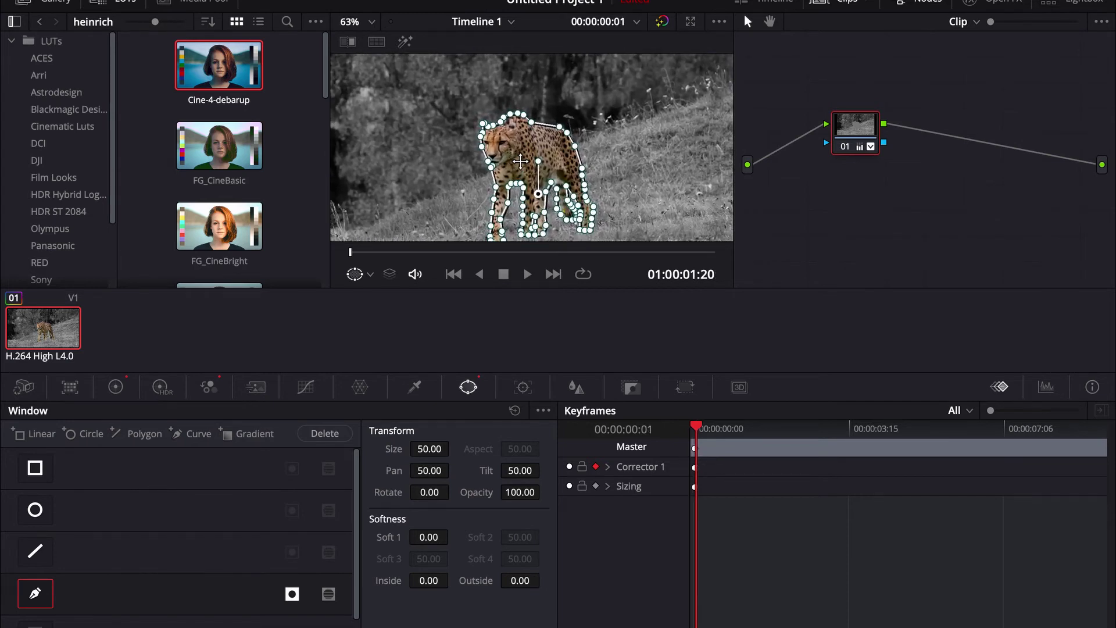
key("Right")
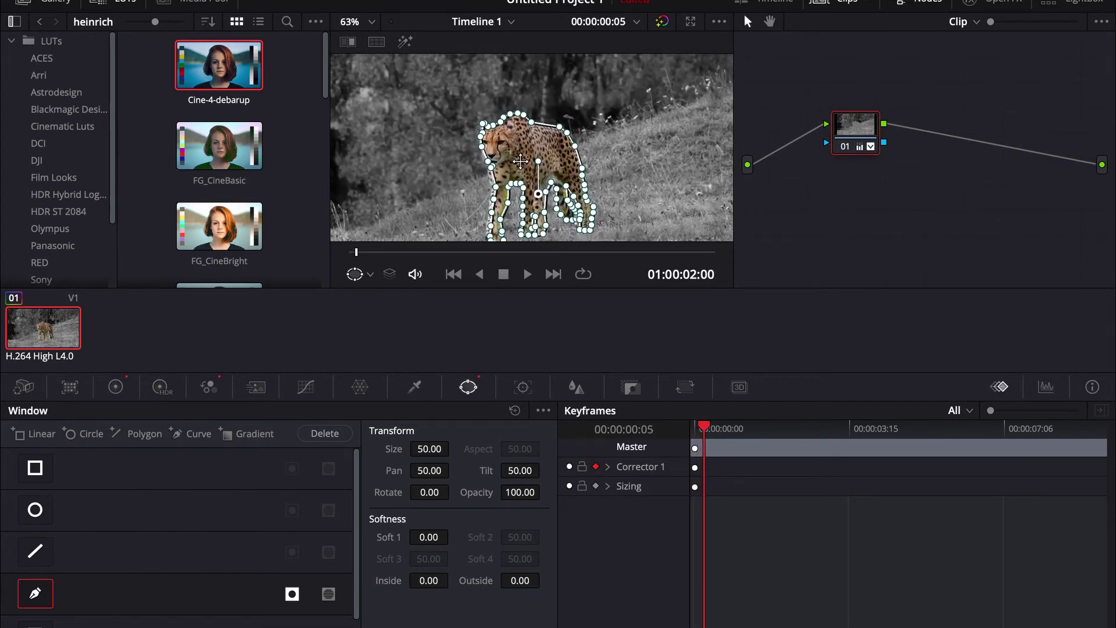
key("Right")
key("Right")
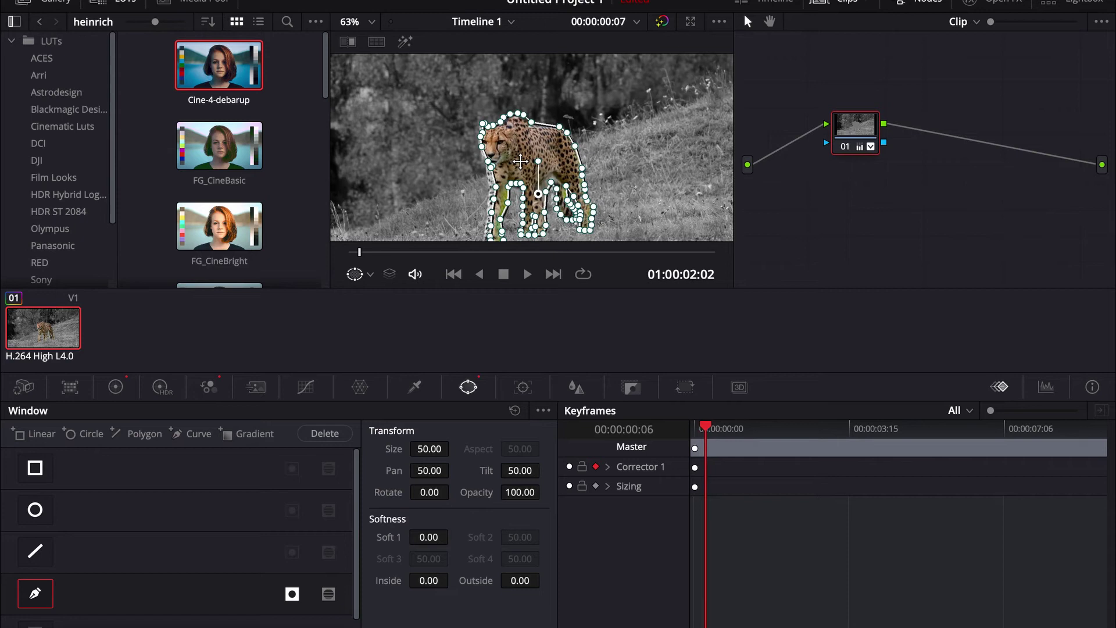
- Advance further, shift the mask left and lower its top edge onto the cheetah's back, then return to Edit
key("Right")
key("Right")
key("Right")
left_click_drag(520, 161, 531, 195)
key("Right")
key("Right")
key("Right")
key("Right")
key("Right")
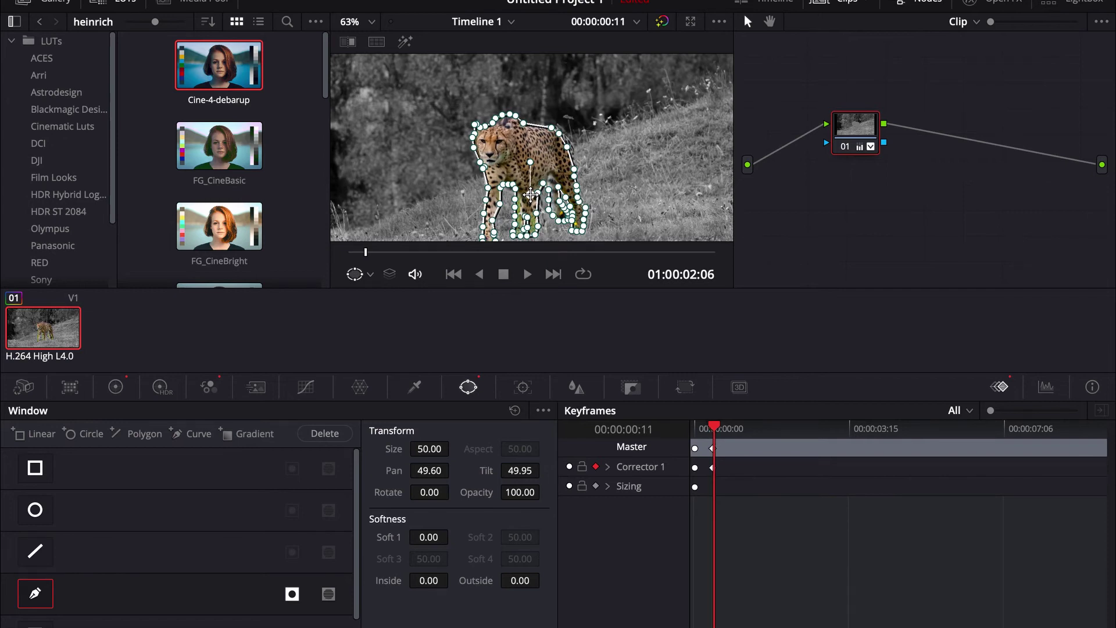
key("Right")
key("Right")
key("Right")
key("Right")
key("Right")
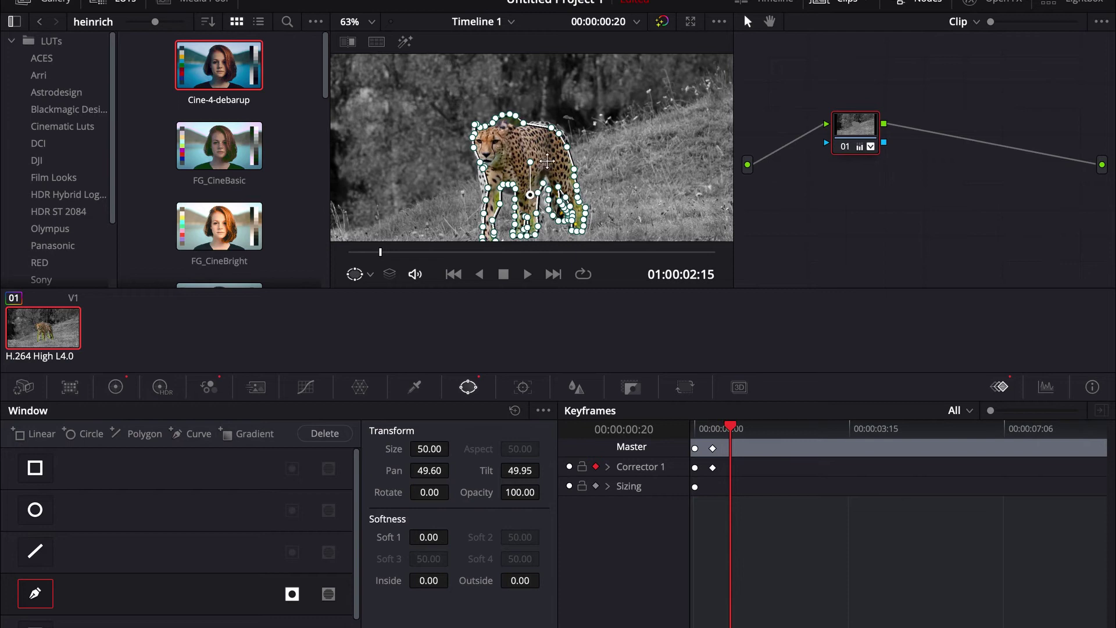
left_click_drag(548, 158, 544, 160)
scroll(544, 160, "up", 4)
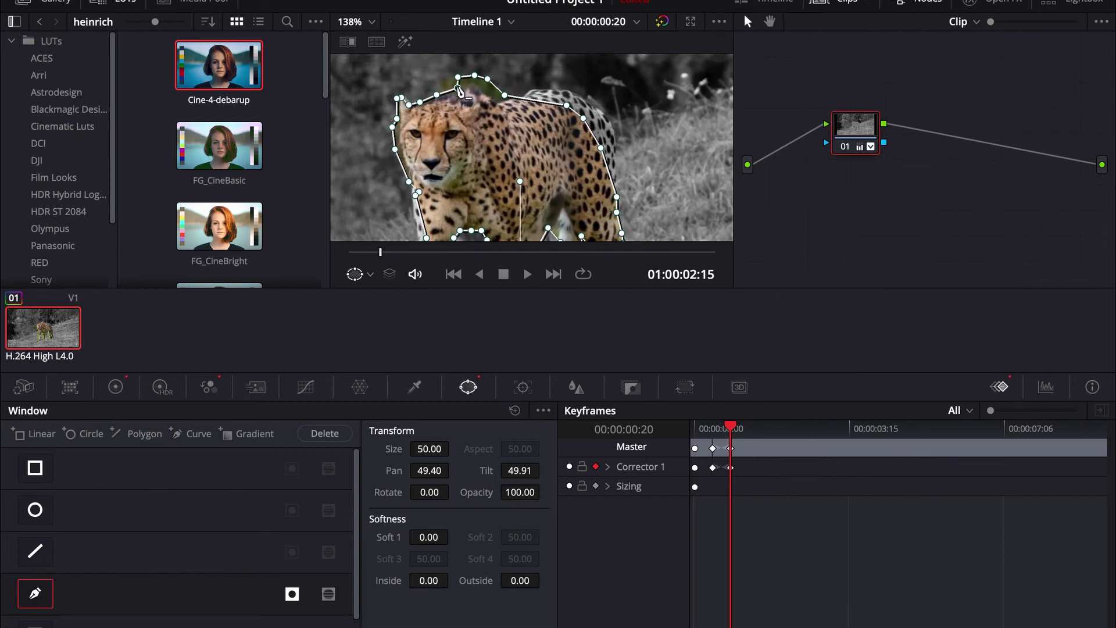
left_click_drag(458, 77, 562, 103)
scroll(562, 103, "down", 5)
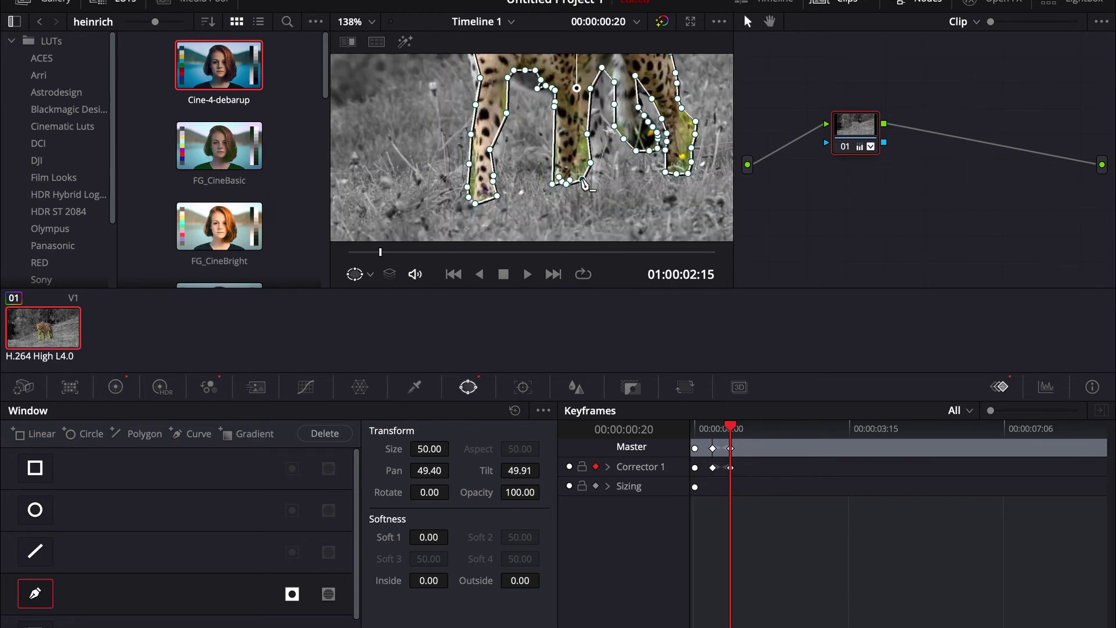
key("shift+4")
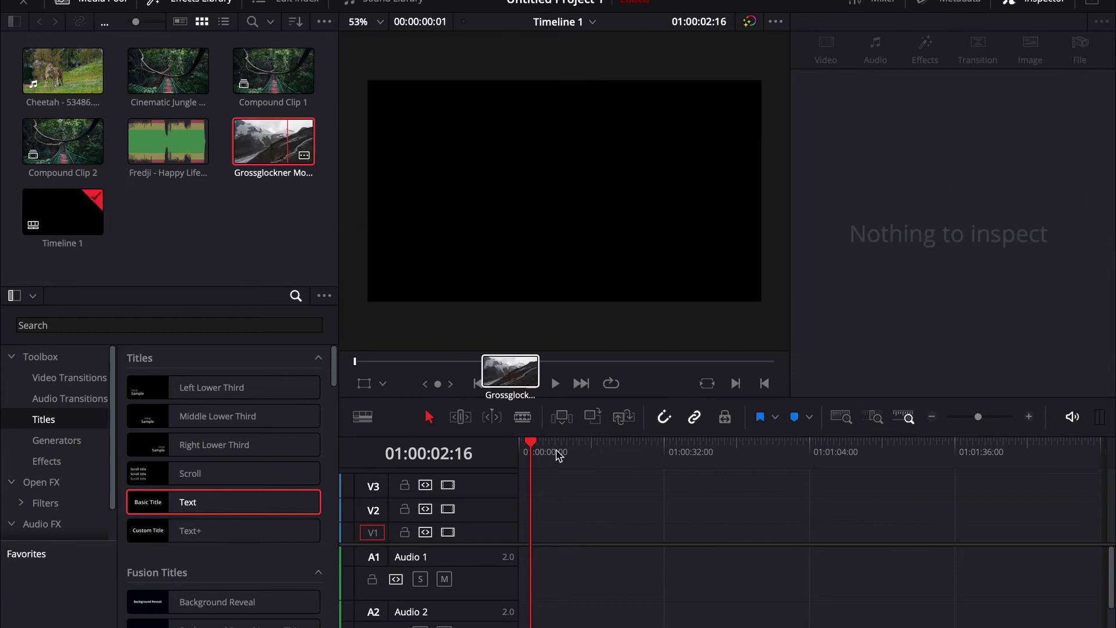
- Place Grossglockner Mountain.mp4 on V1, select it, and bring it into the Color page
left_click_drag(511, 384, 536, 527)
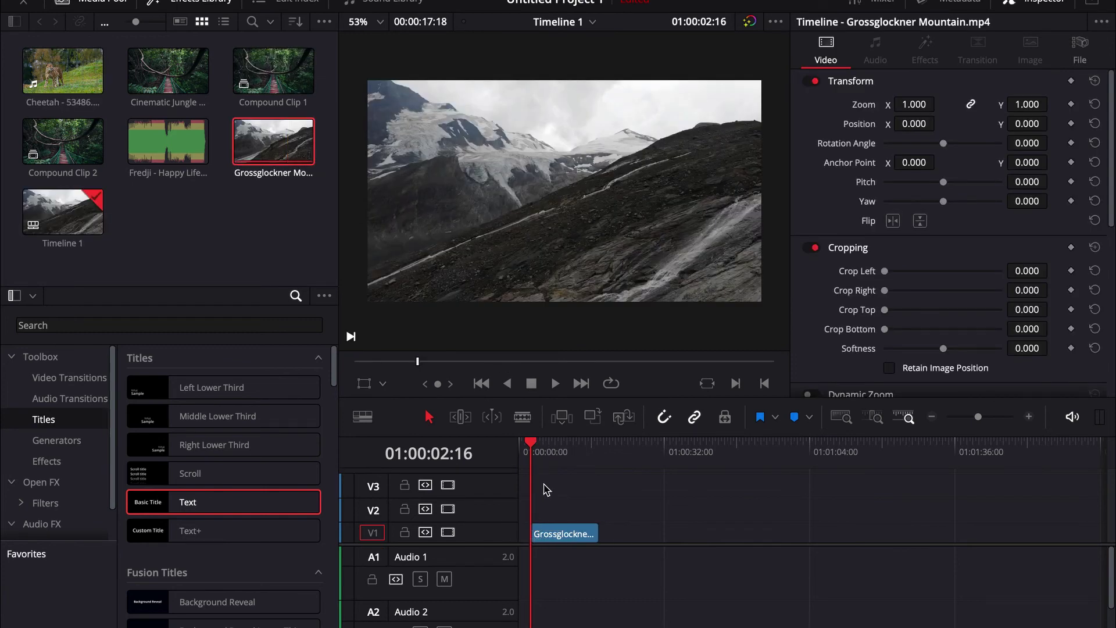
left_click_drag(544, 459, 531, 459)
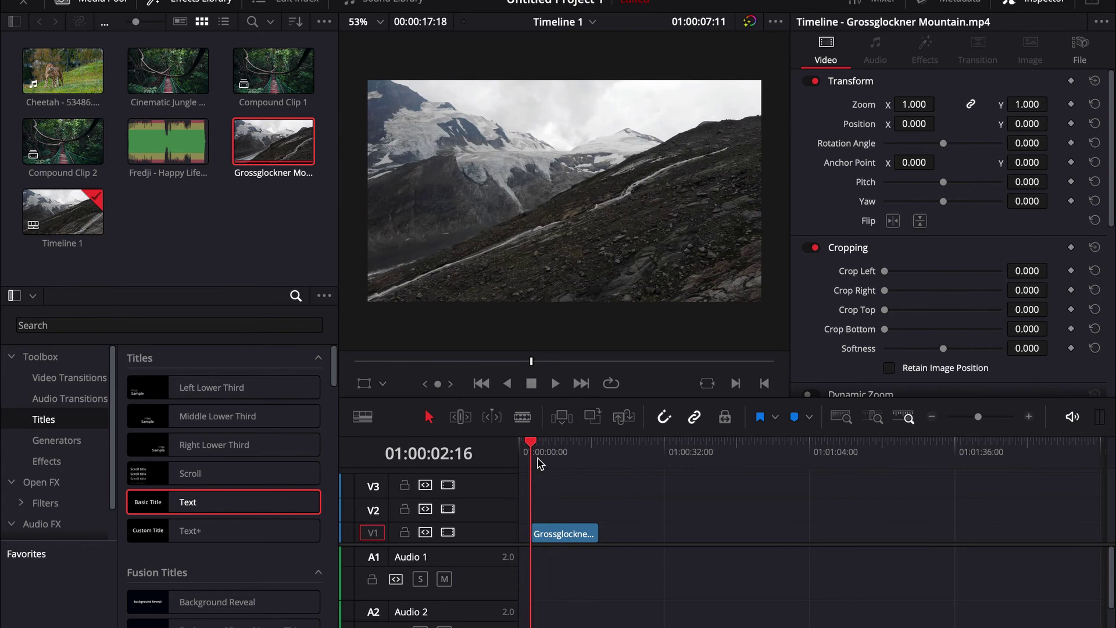
left_click(560, 536)
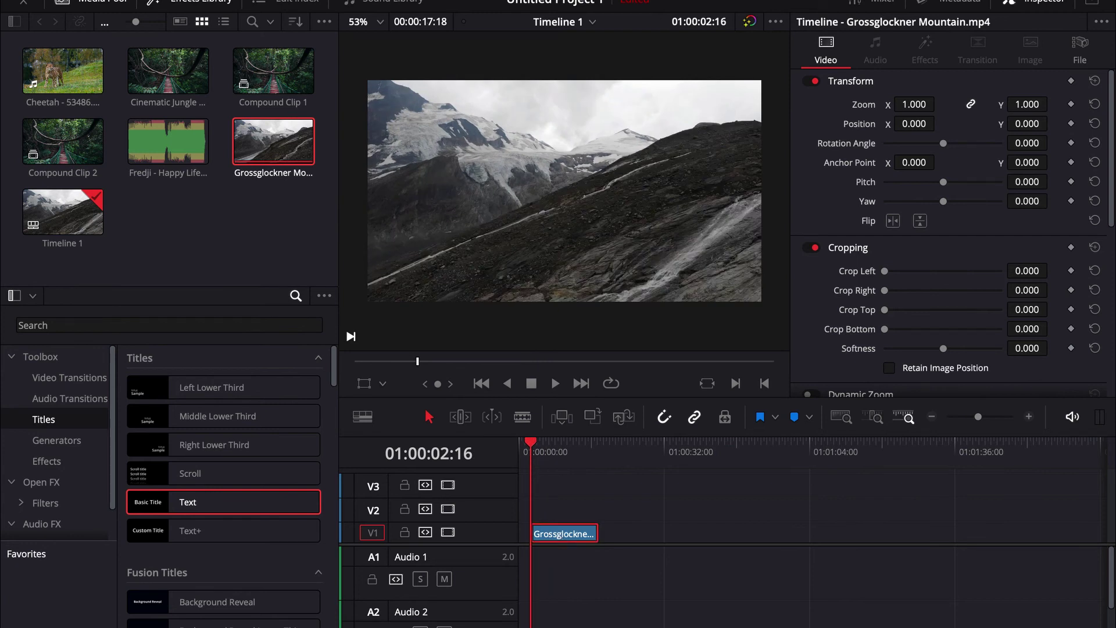
key("shift+6")
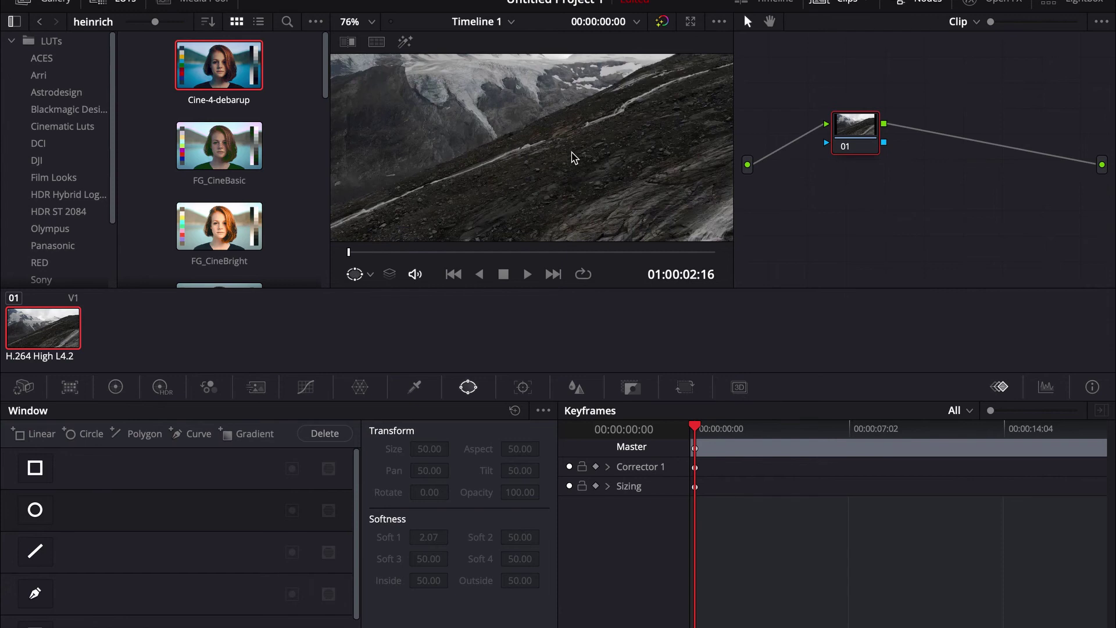
- Add an alpha output to the mountain clip's node graph
scroll(574, 157, "down", 2)
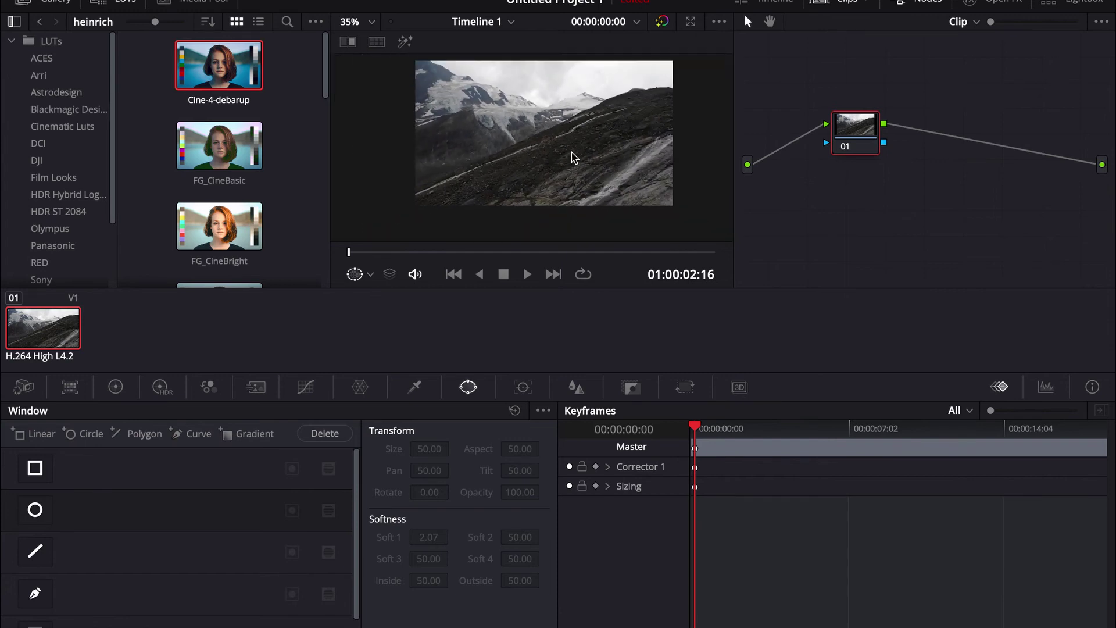
right_click(920, 161)
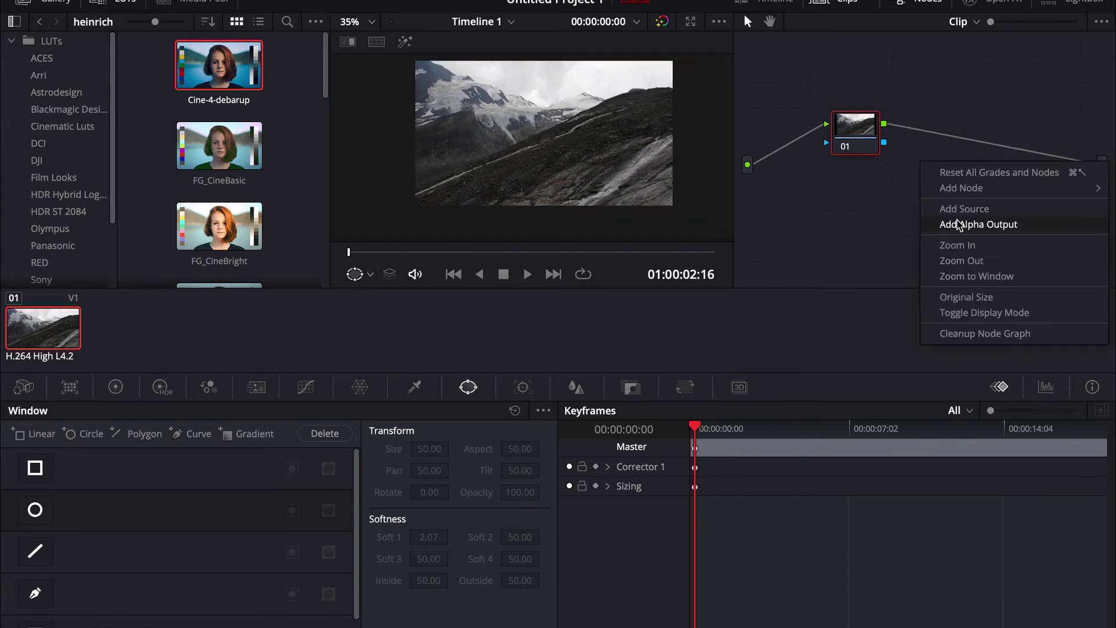
left_click(958, 225)
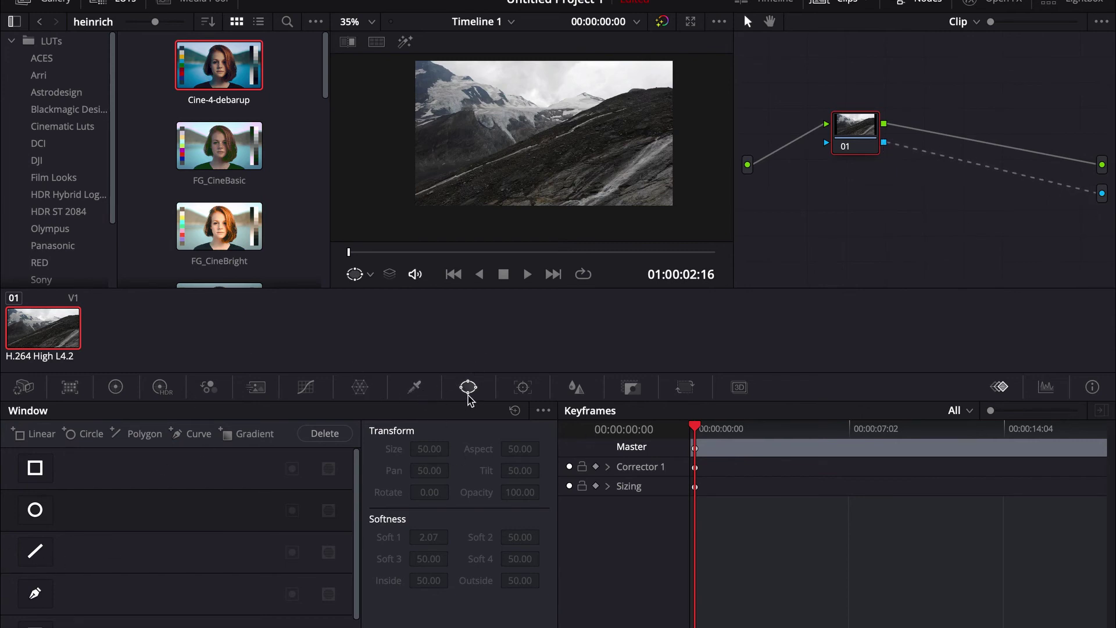
- Start a Curve window at the lower left and trace points up along the ridge
left_click(35, 594)
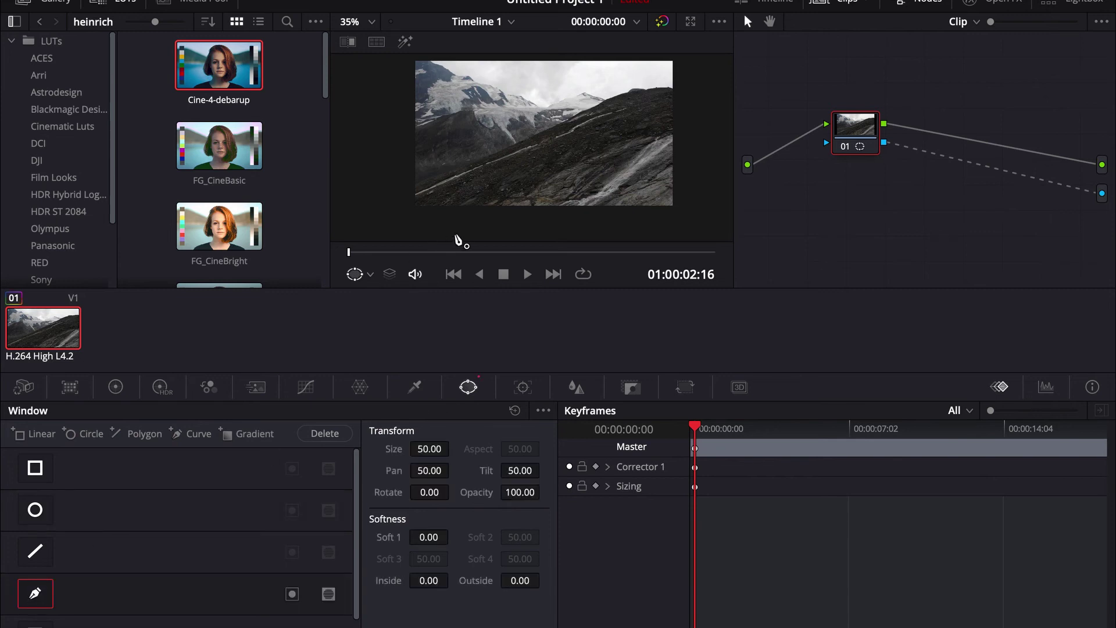
scroll(487, 230, "up", 2)
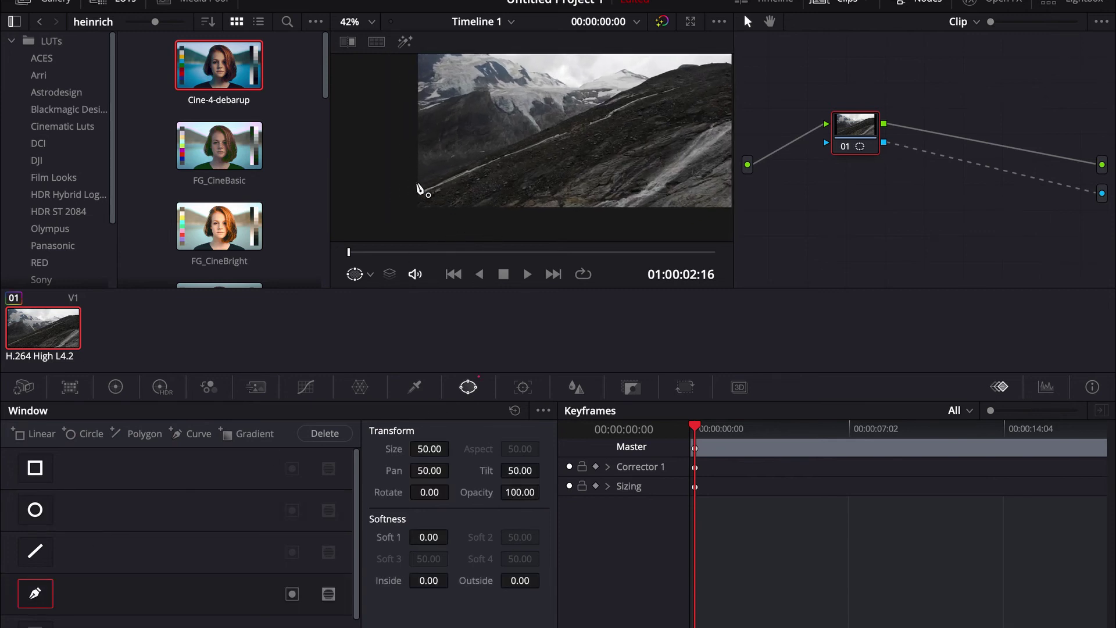
left_click(416, 183)
left_click_drag(615, 94, 639, 92)
left_click(639, 89)
left_click(650, 82)
left_click(673, 70)
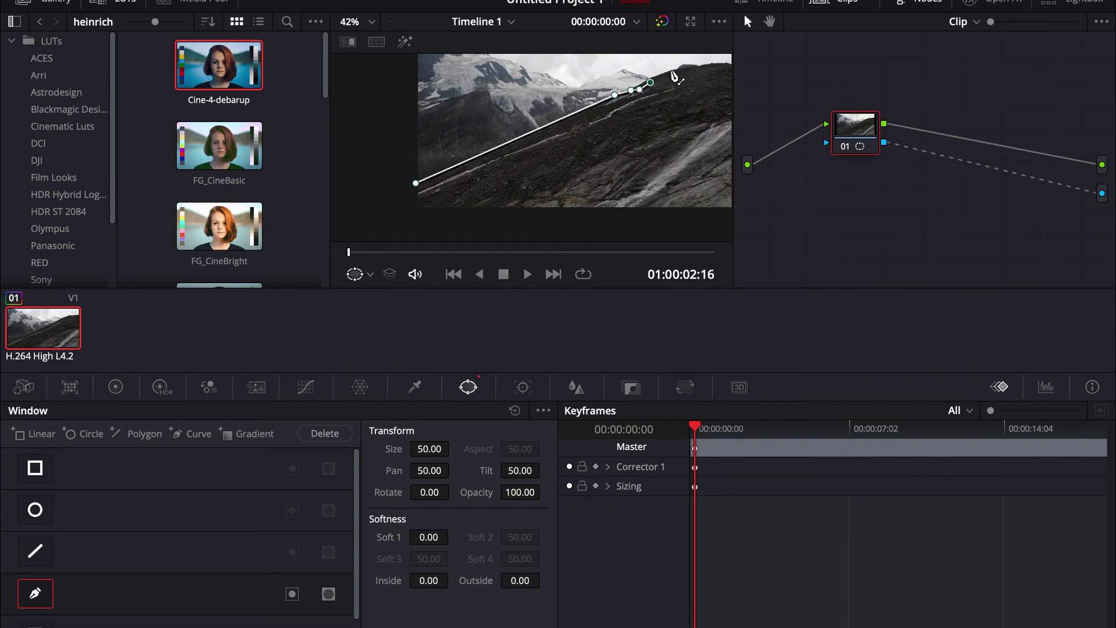
left_click(679, 69)
left_click(684, 64)
left_click(697, 66)
- Finish the curve past the ridge's top right and below the frame, closing it at the first point
scroll(699, 69, "right", 2)
left_click(687, 67)
left_click(699, 68)
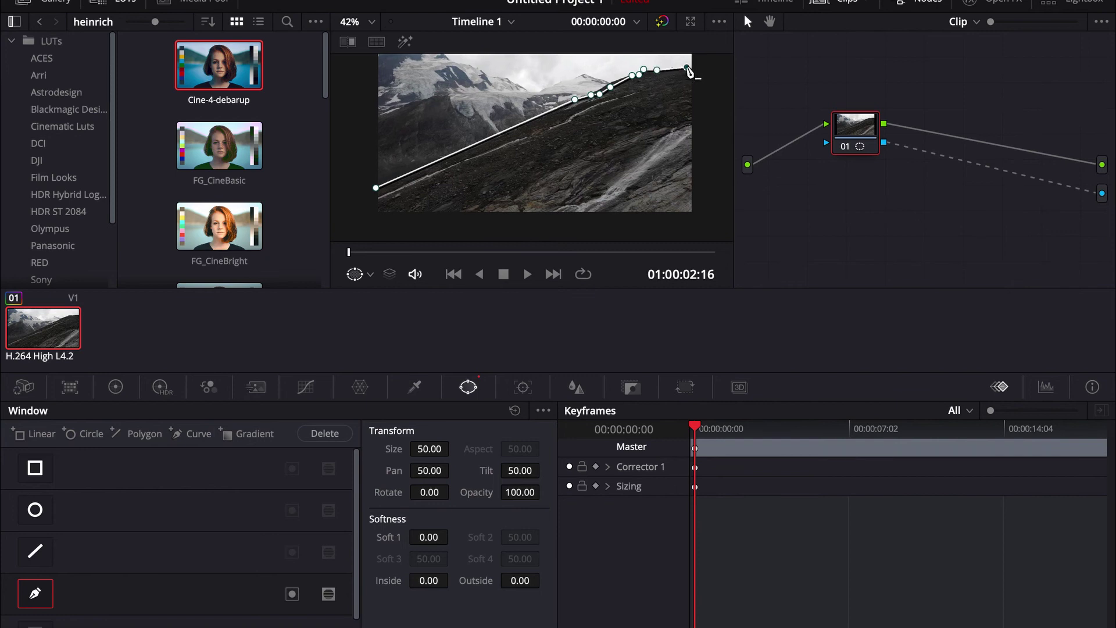
scroll(700, 87, "down", 5)
scroll(705, 110, "up", 3)
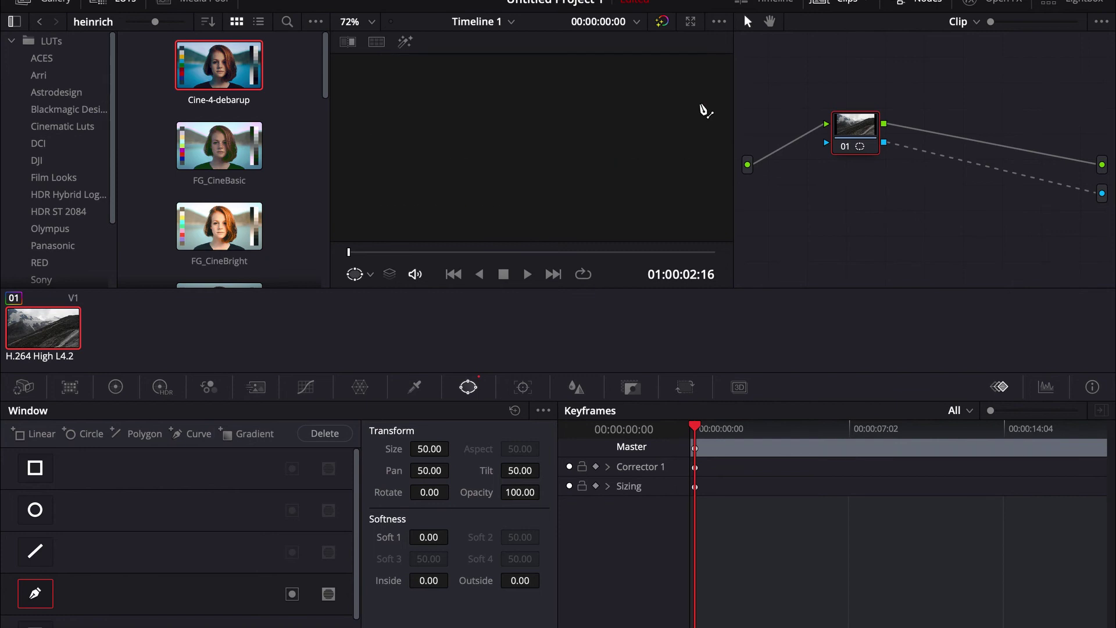
scroll(702, 106, "up", 3)
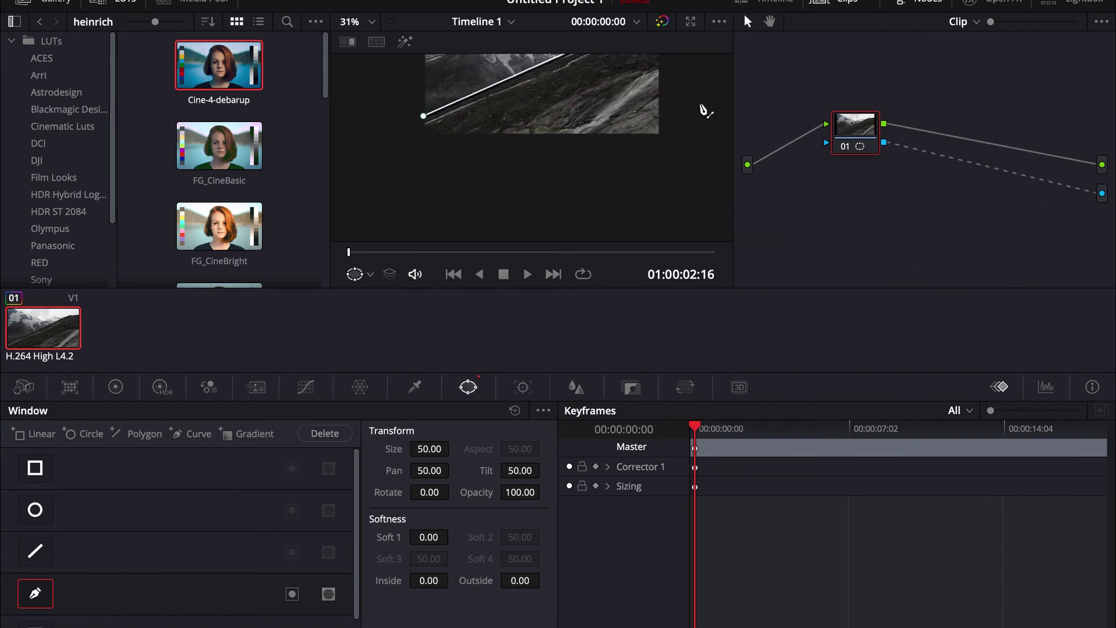
left_click(691, 181)
left_click(403, 189)
left_click(431, 150)
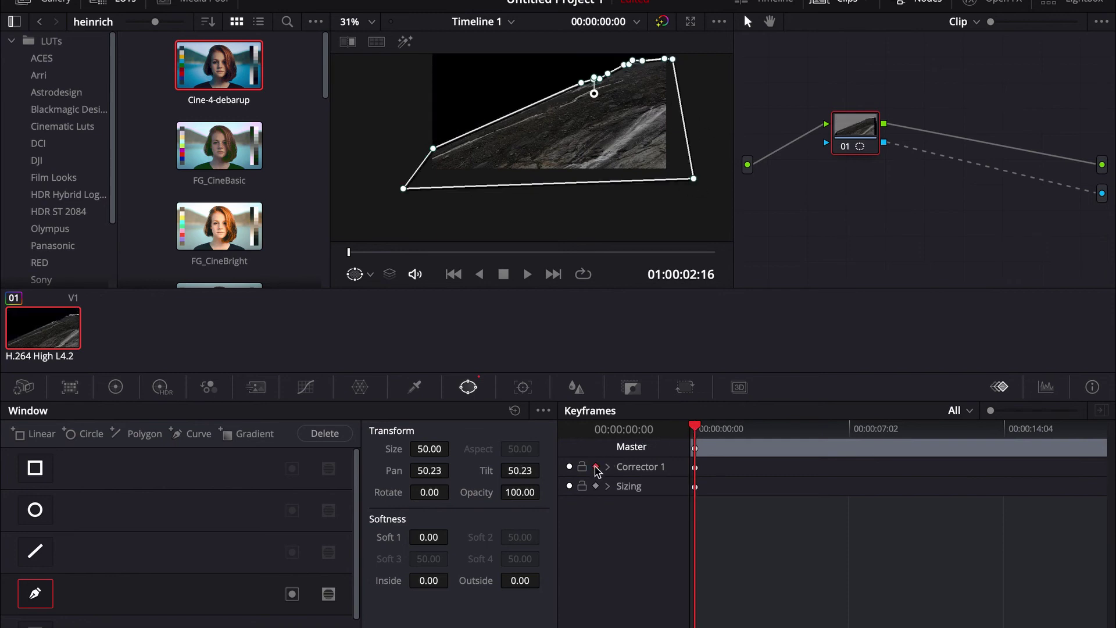
- Keyframe the curve window during playback so it moves and tilts with the ridge, then return to the Edit page
mouse_move(571, 156)
left_mouse_down()
mouse_move(571, 143)
mouse_move(578, 149)
left_mouse_up()
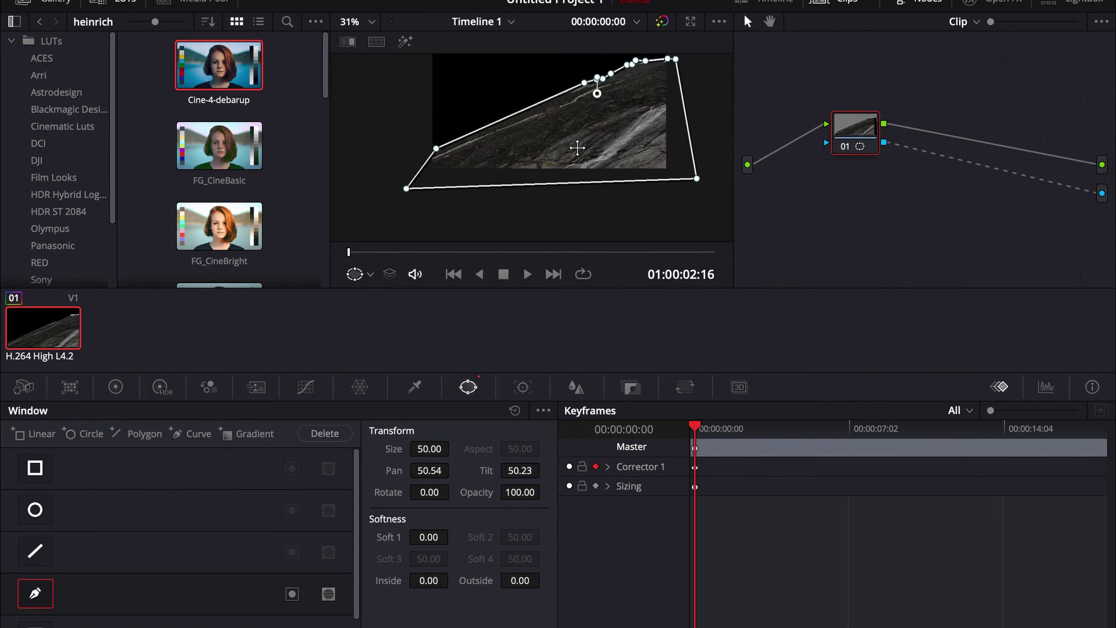
key("space")
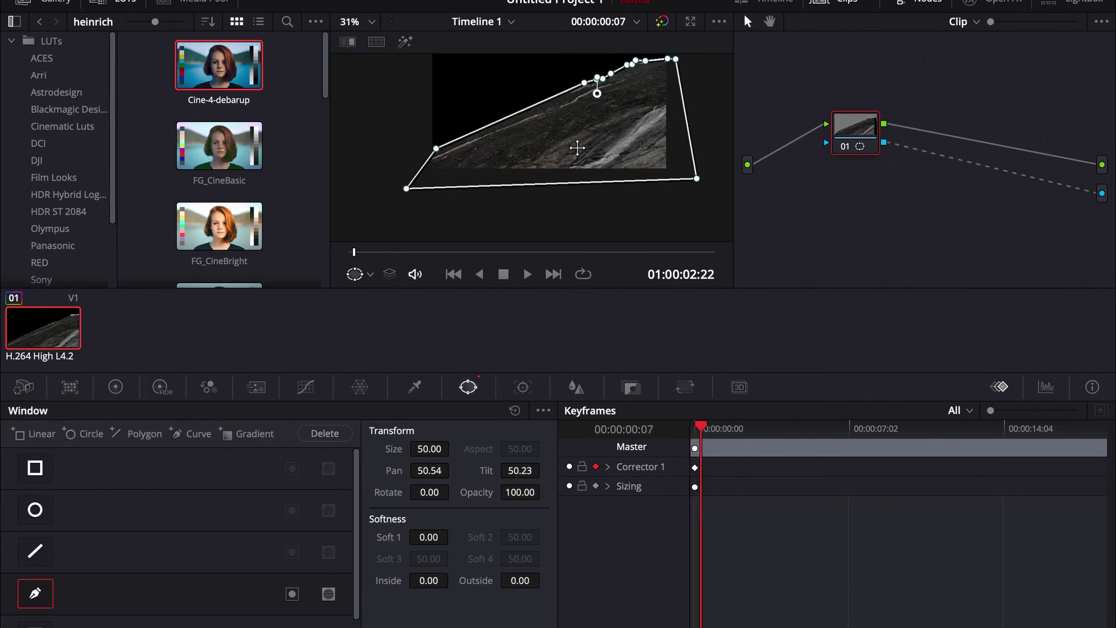
left_click_drag(577, 148, 653, 122)
left_click_drag(600, 78, 602, 75)
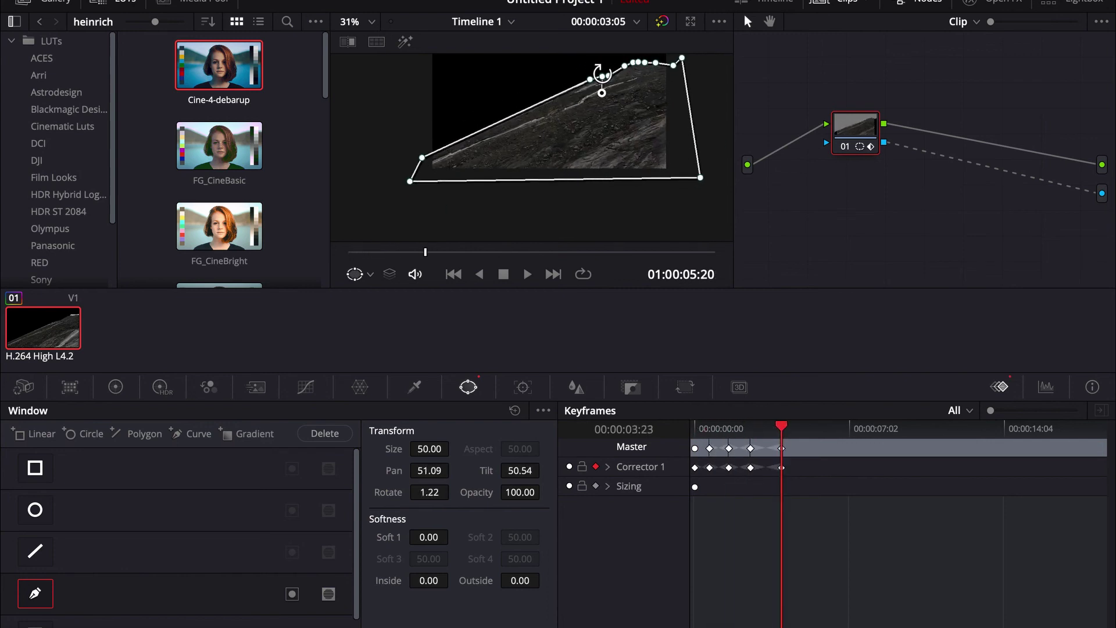
left_click(498, 621)
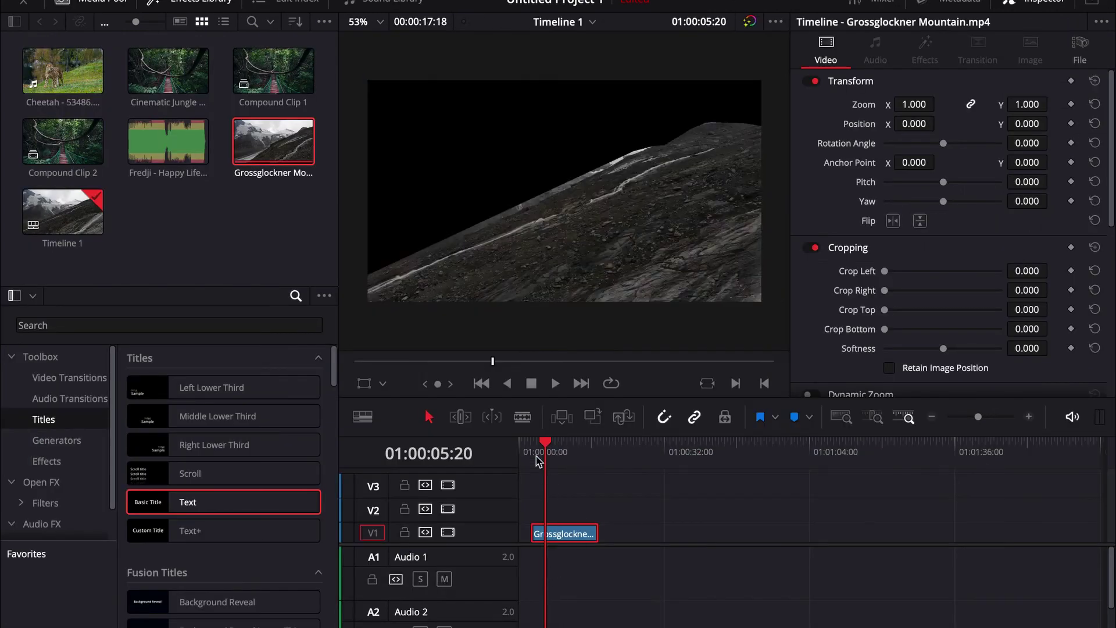
- Put the masked clip on V2 at the start, with an unmasked Grossglockner copy on V1 beneath
left_click_drag(578, 533, 559, 514)
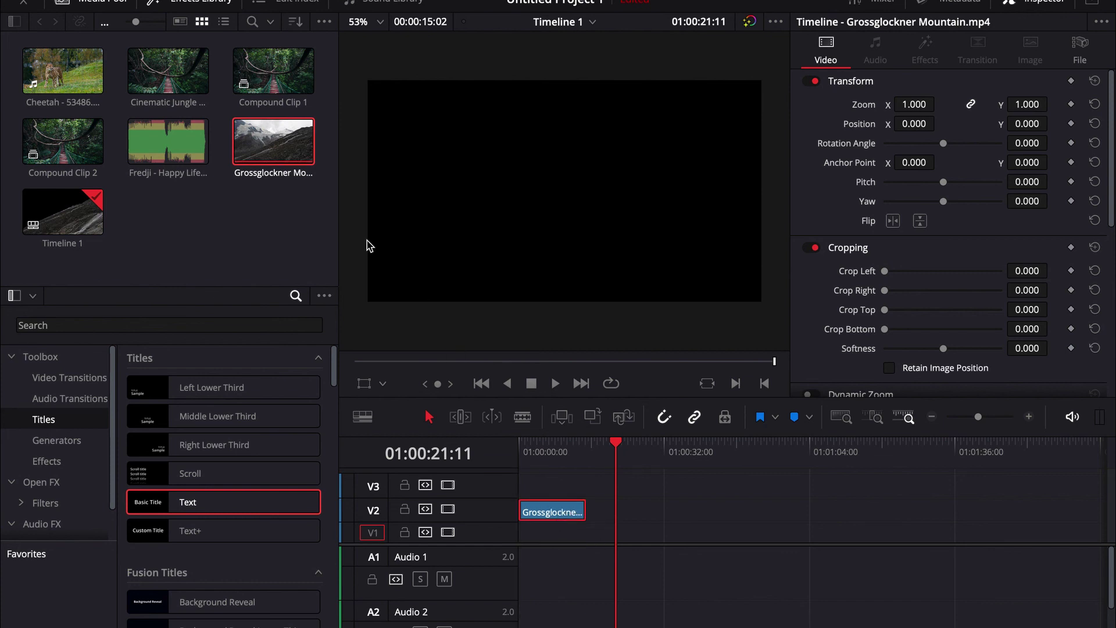
left_click_drag(261, 146, 536, 535)
left_click(536, 535)
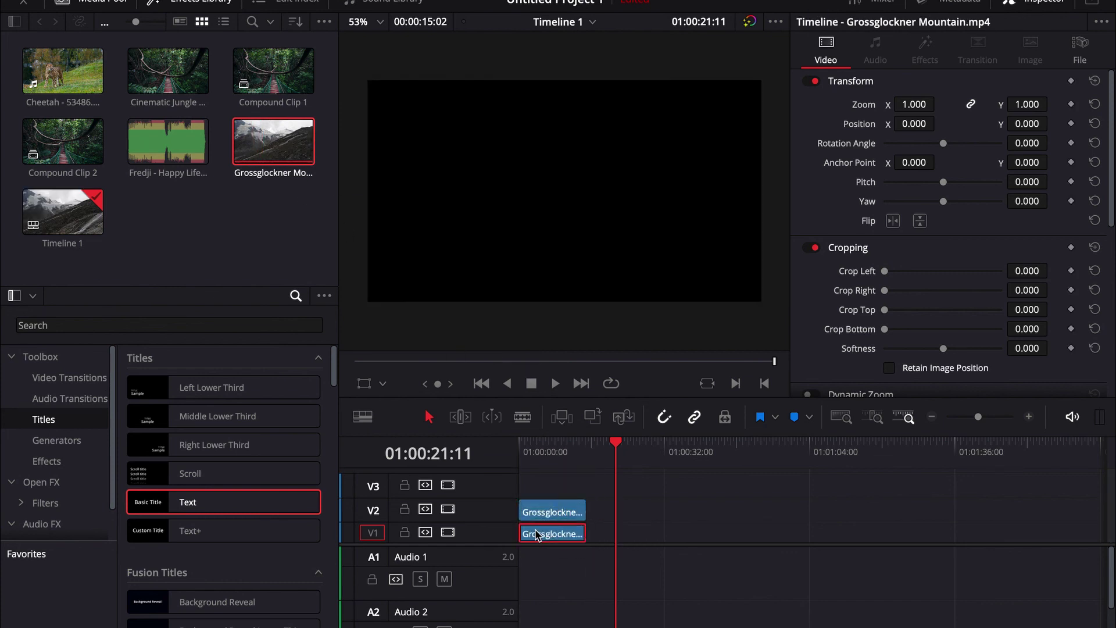
left_click(548, 453)
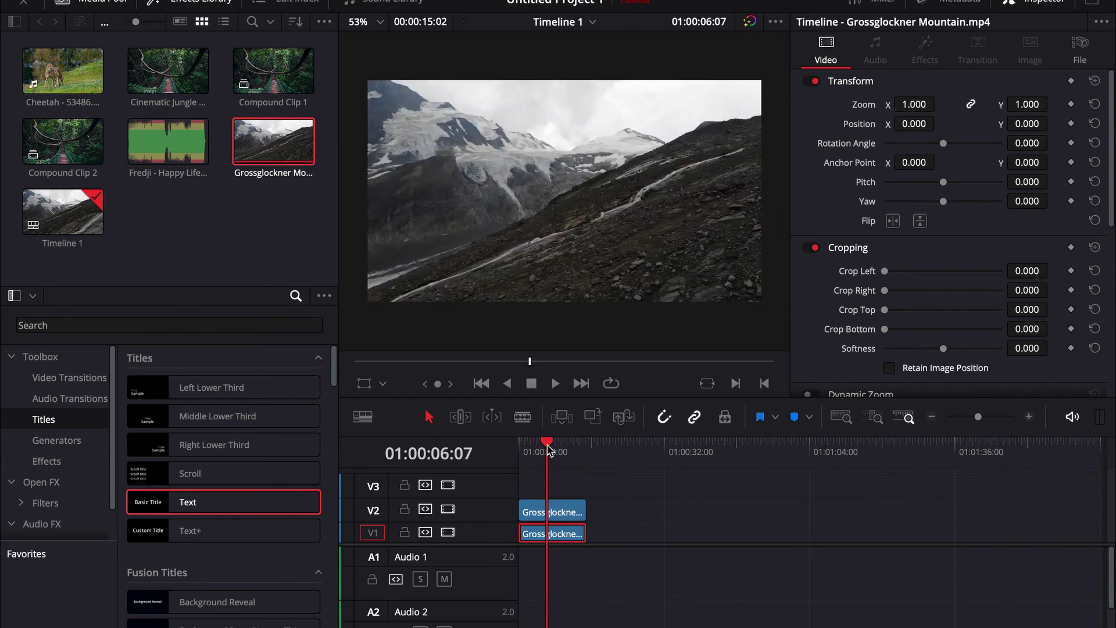
- Set the V1 mountain clip's speed to Reverse (-100%)
right_click(550, 541)
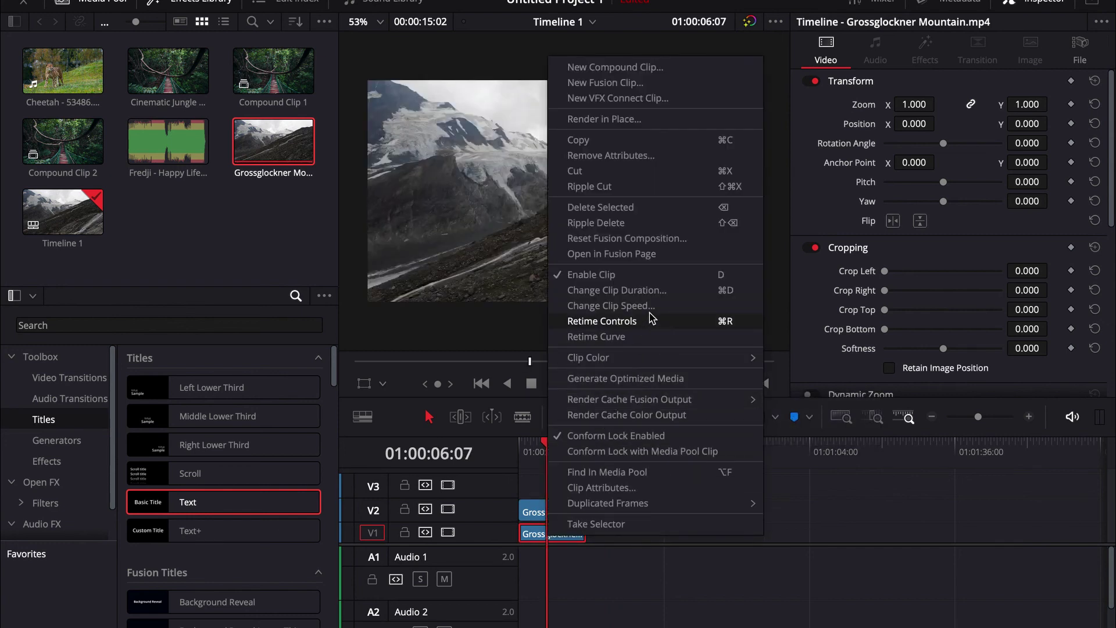
left_click(611, 305)
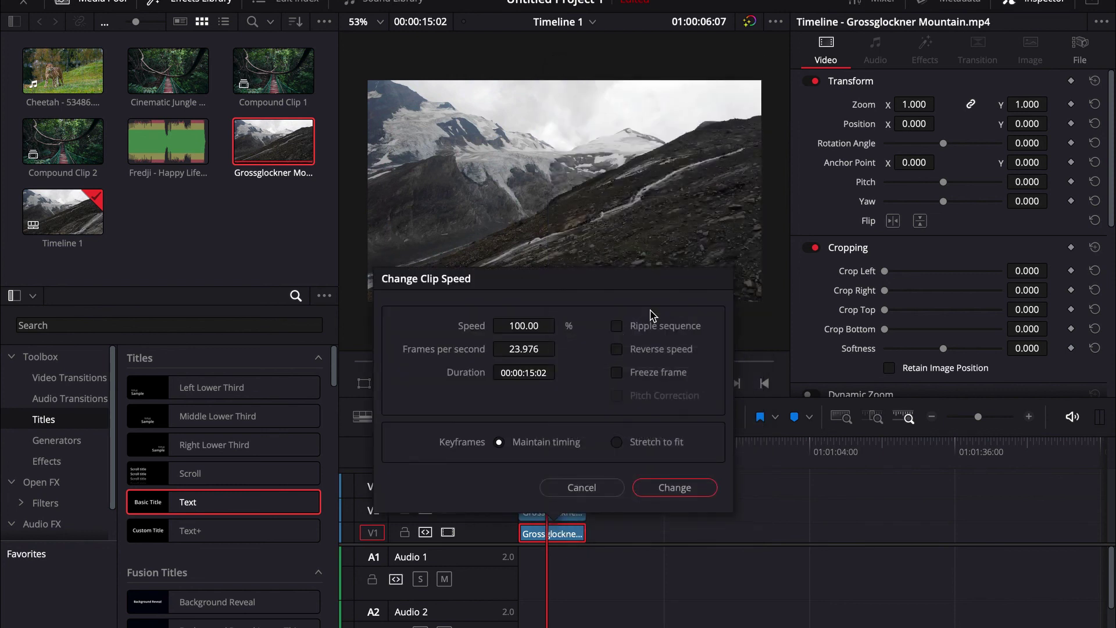
left_click(616, 349)
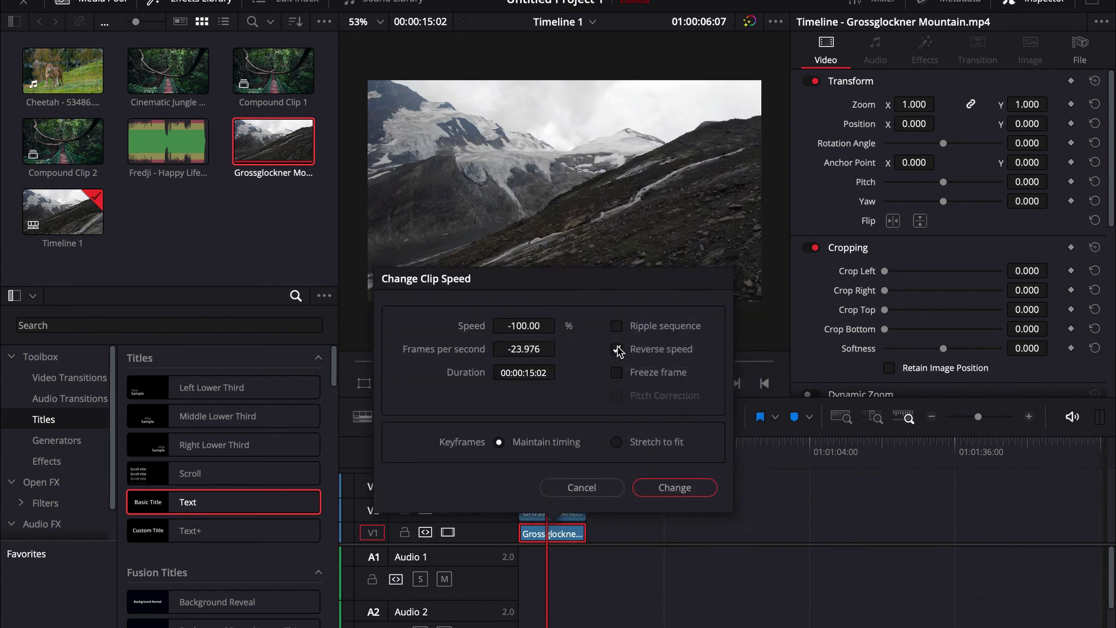
left_click(665, 490)
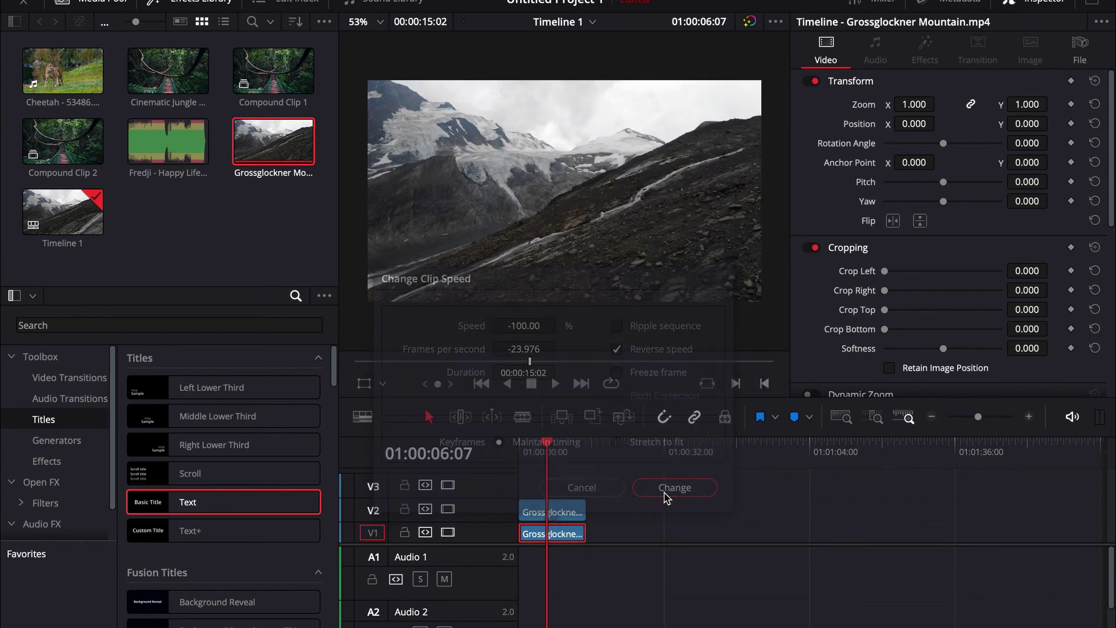
- Play the layered result from the timeline start, then stop
left_click(530, 459)
key("space")
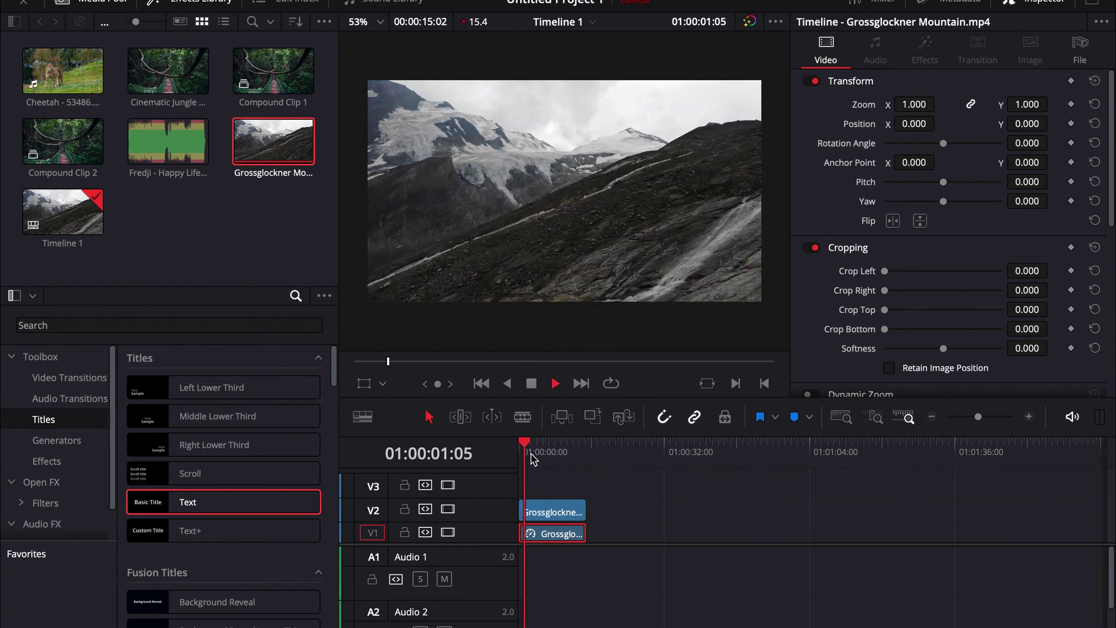
key("space")
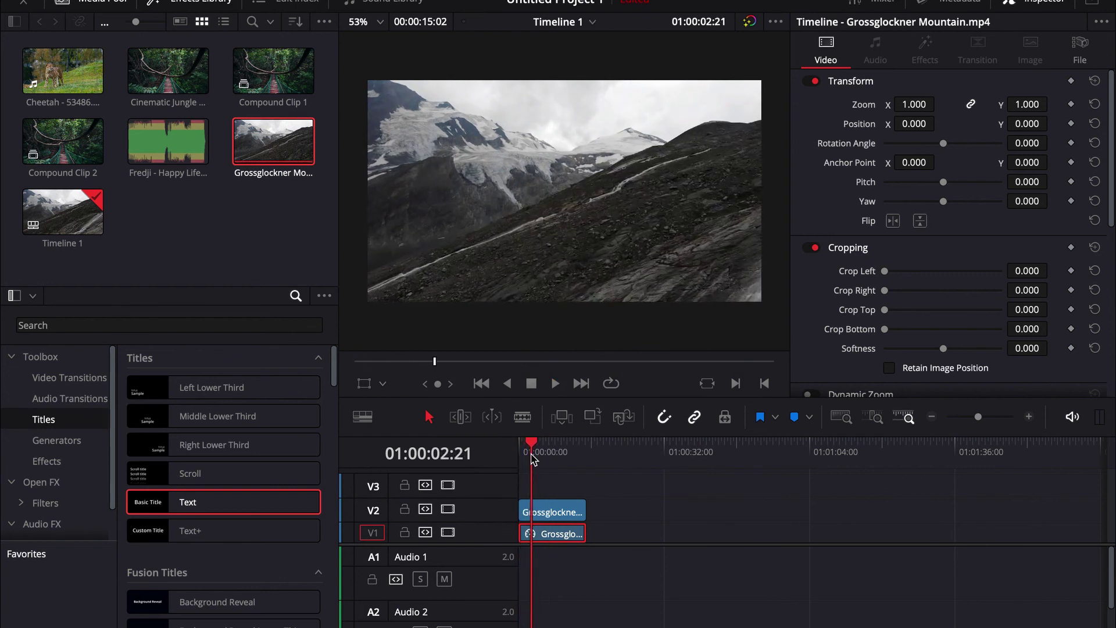